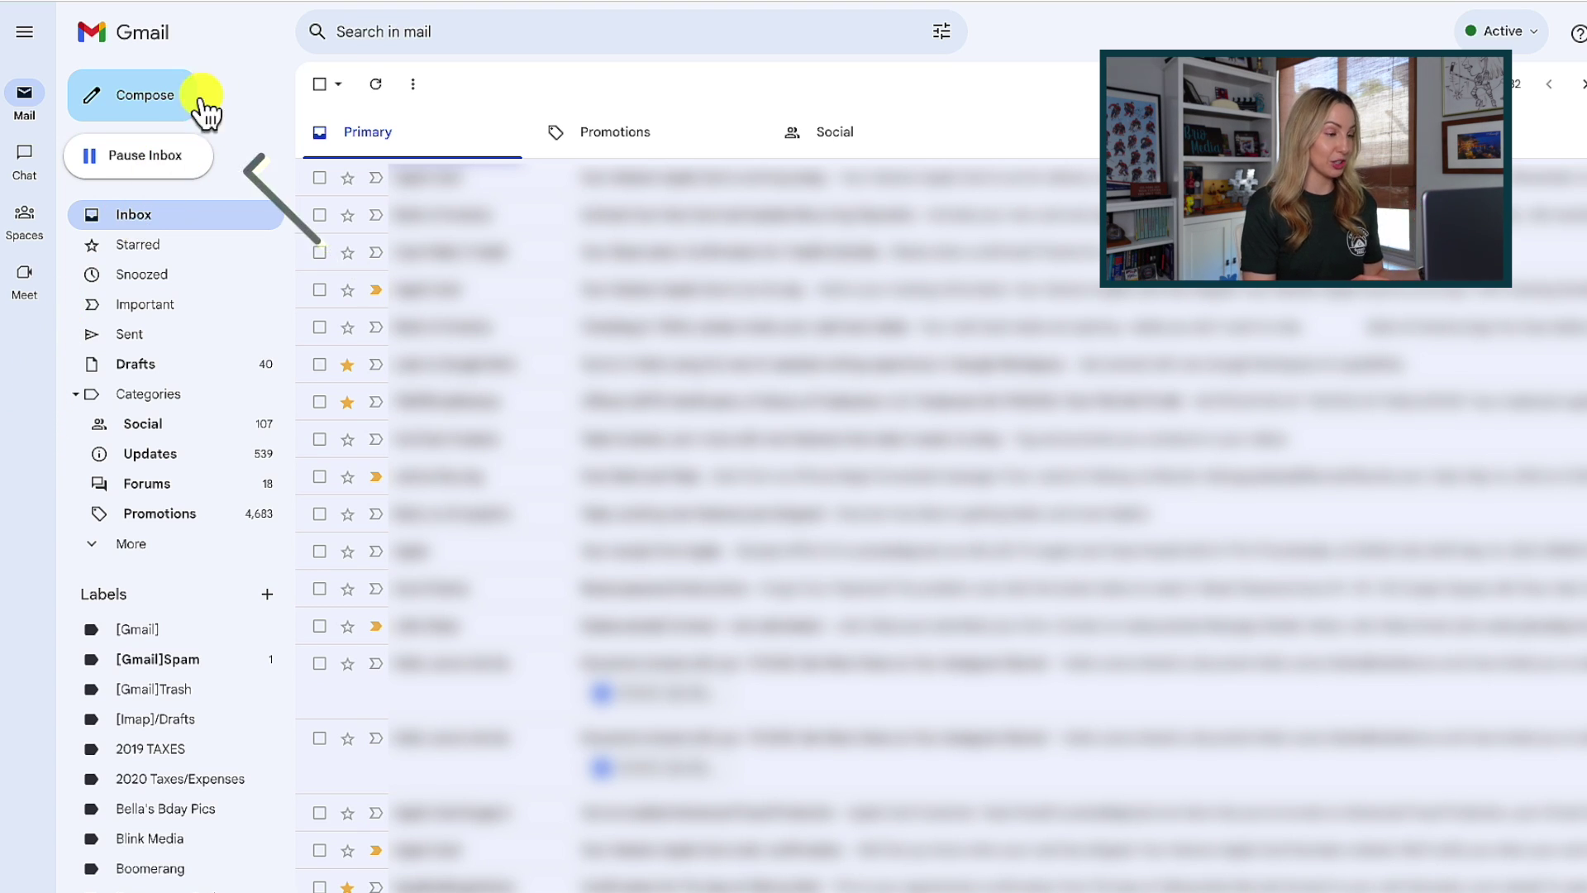
Start a new Gmail message for the content creator interview follow-up.
left_click(139, 100)
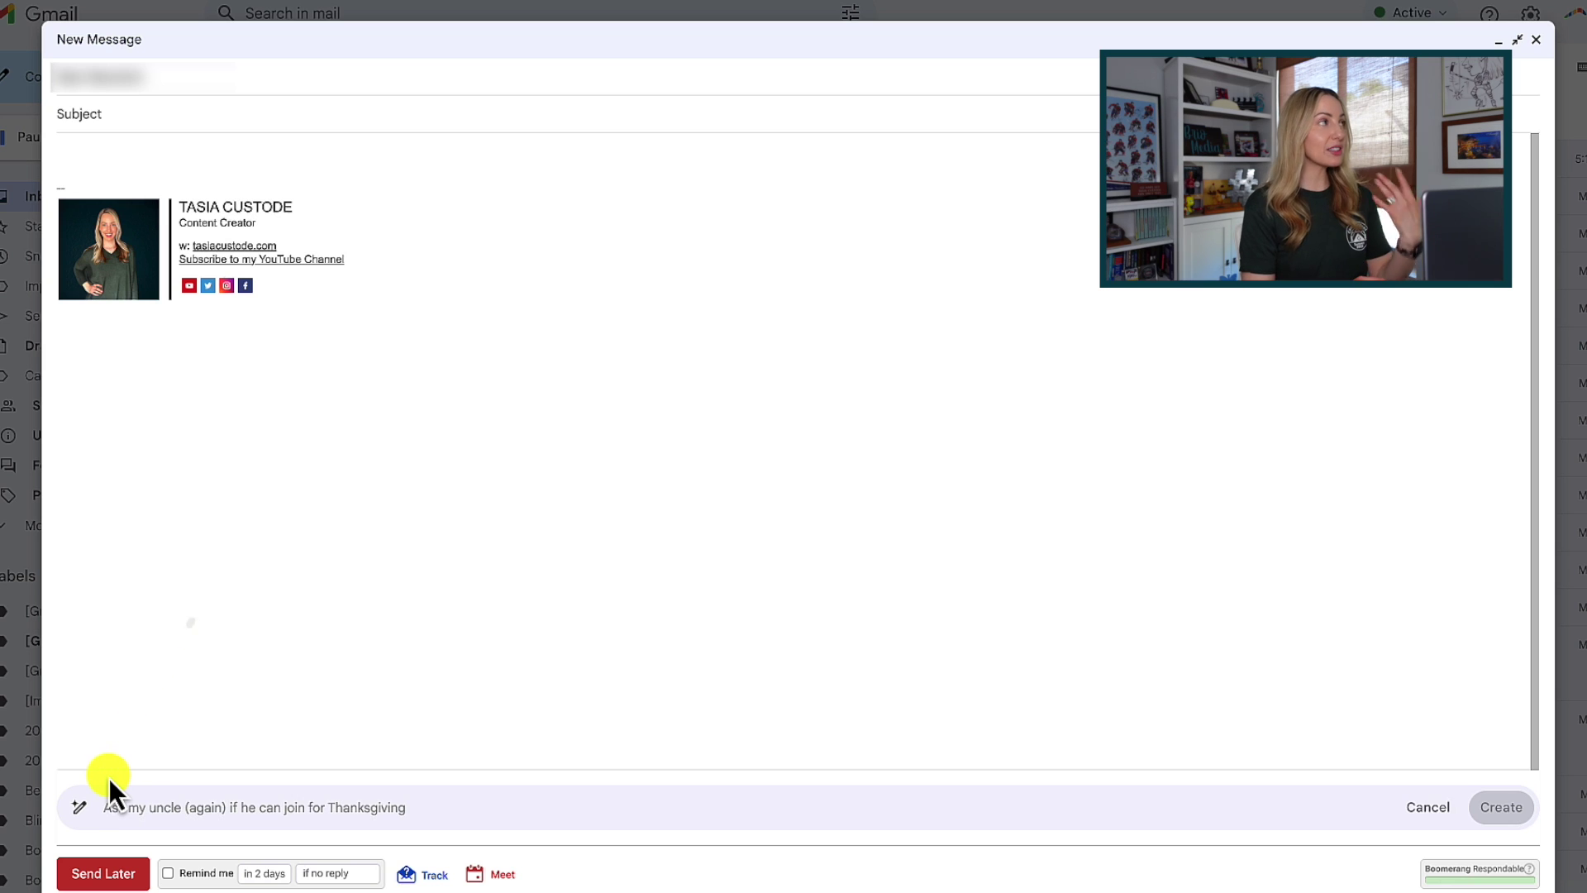
type("a f")
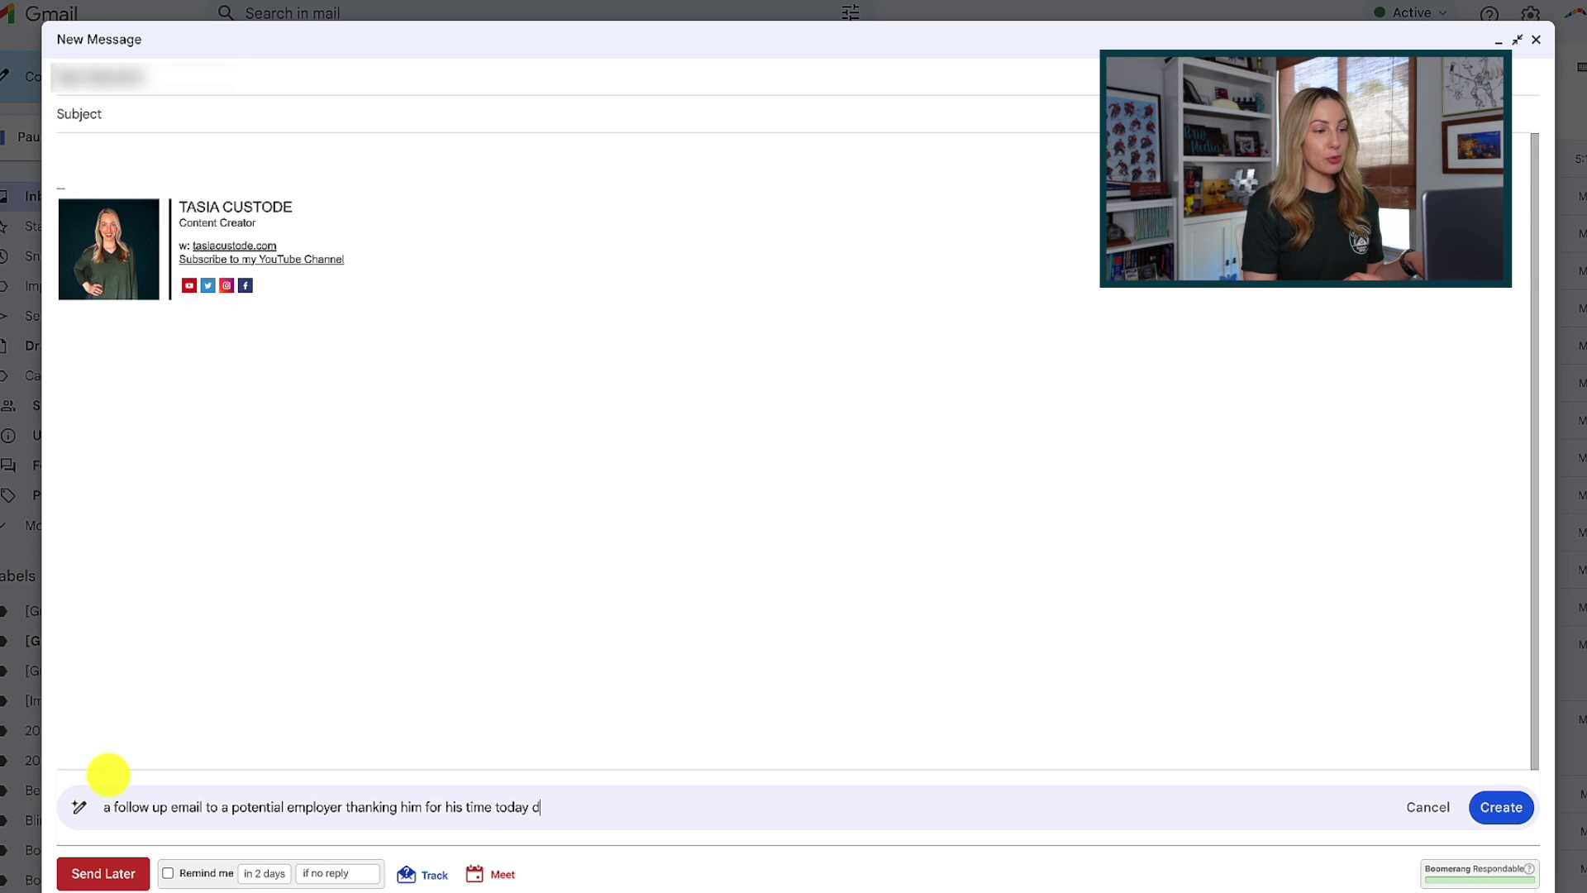
type("creator interview")
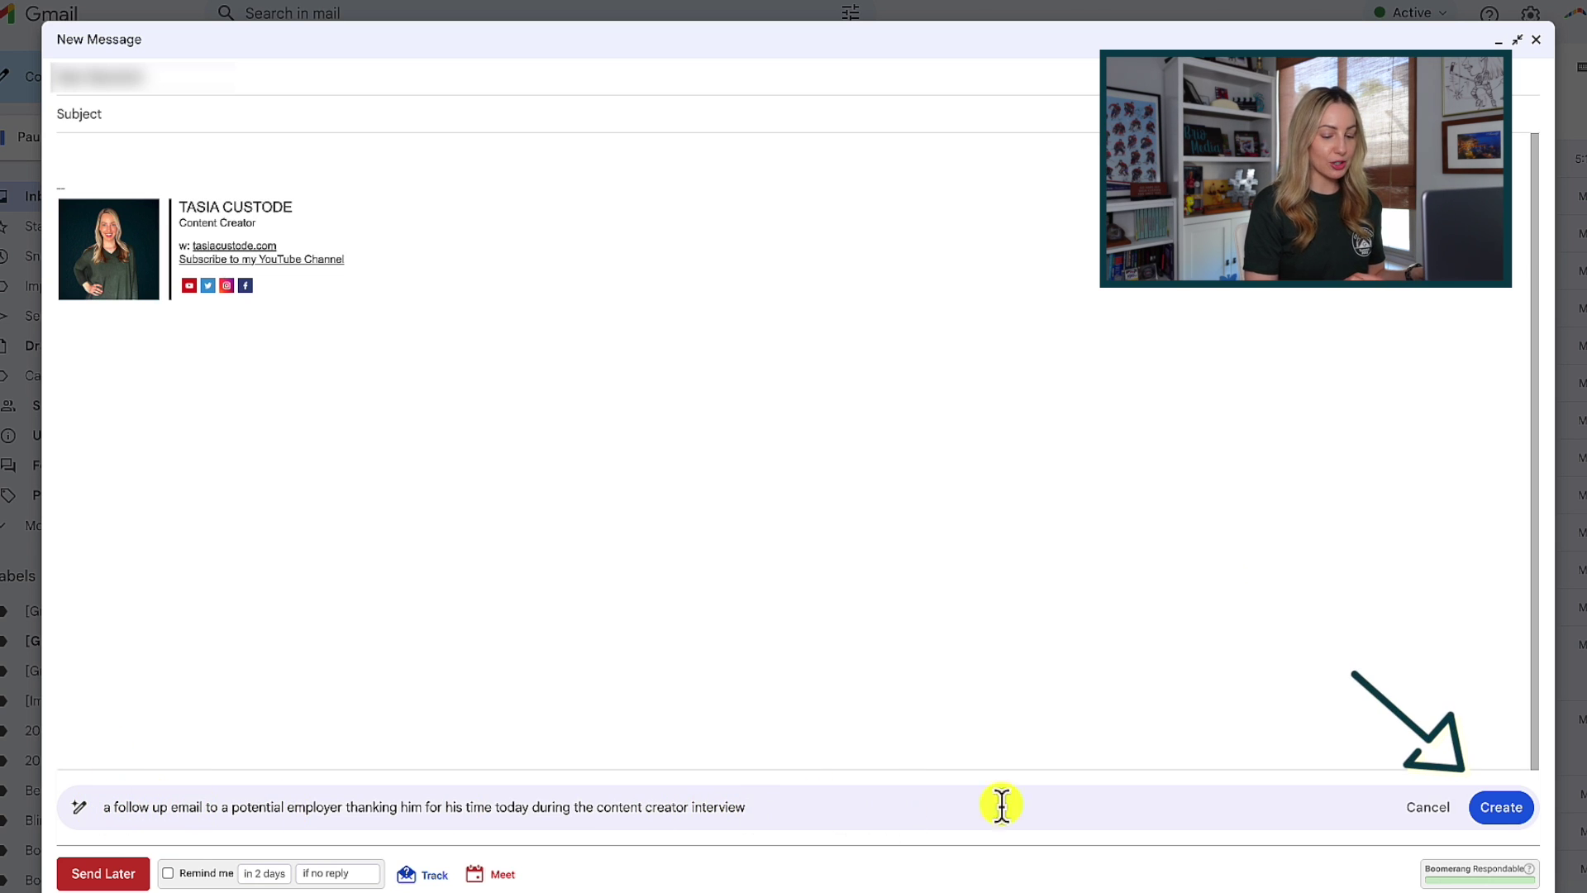
Generate the AI thank-you draft and read through its suggested paragraphs.
left_click(1506, 814)
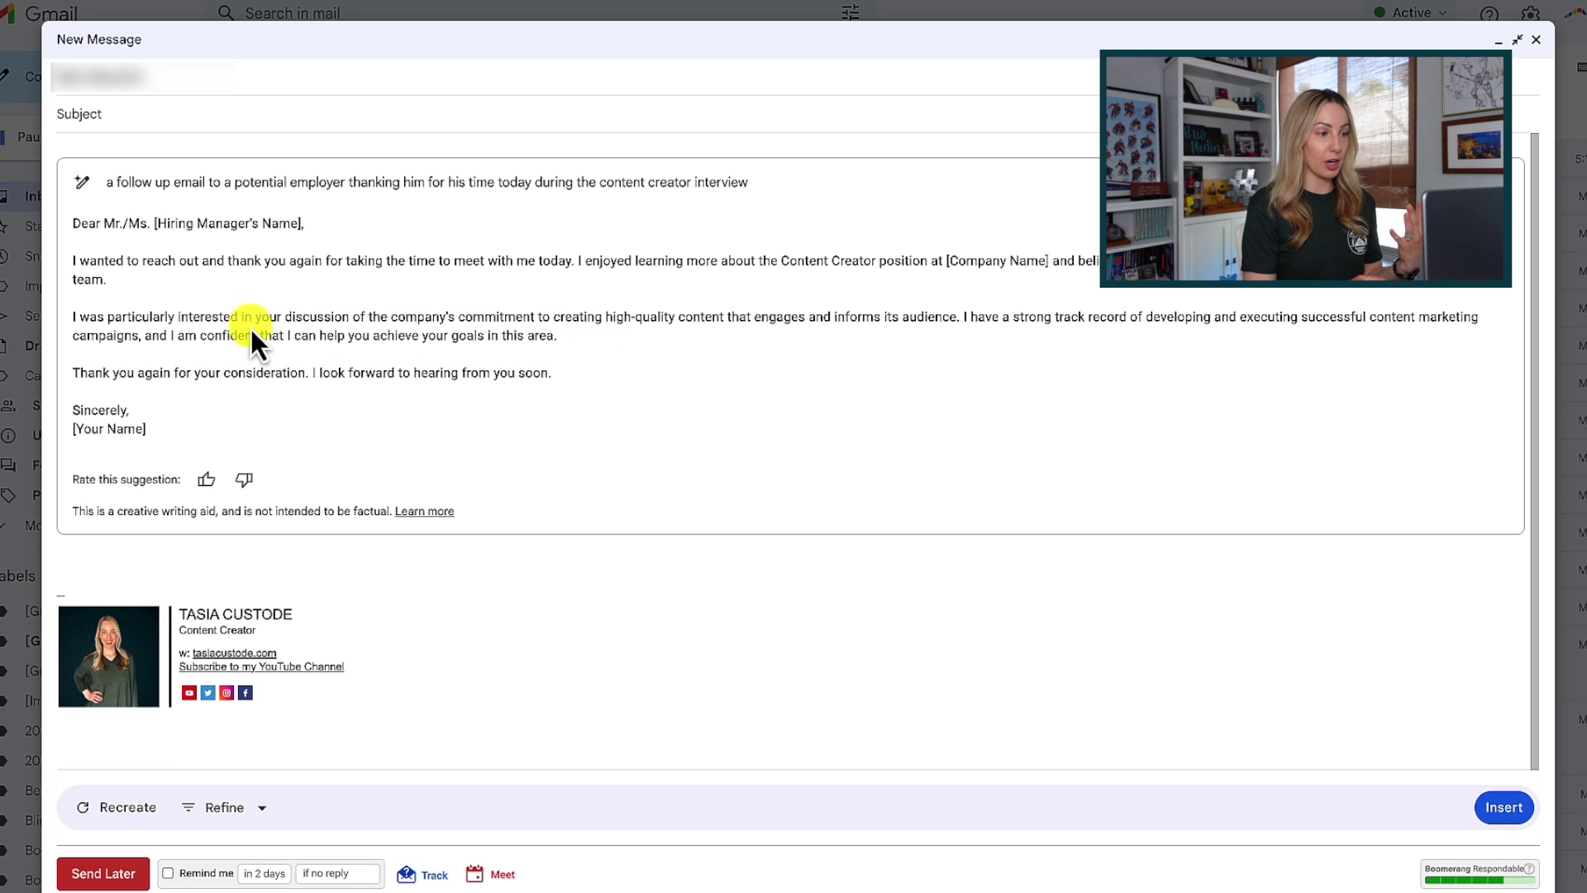
left_click_drag(178, 317, 936, 324)
left_click(952, 366)
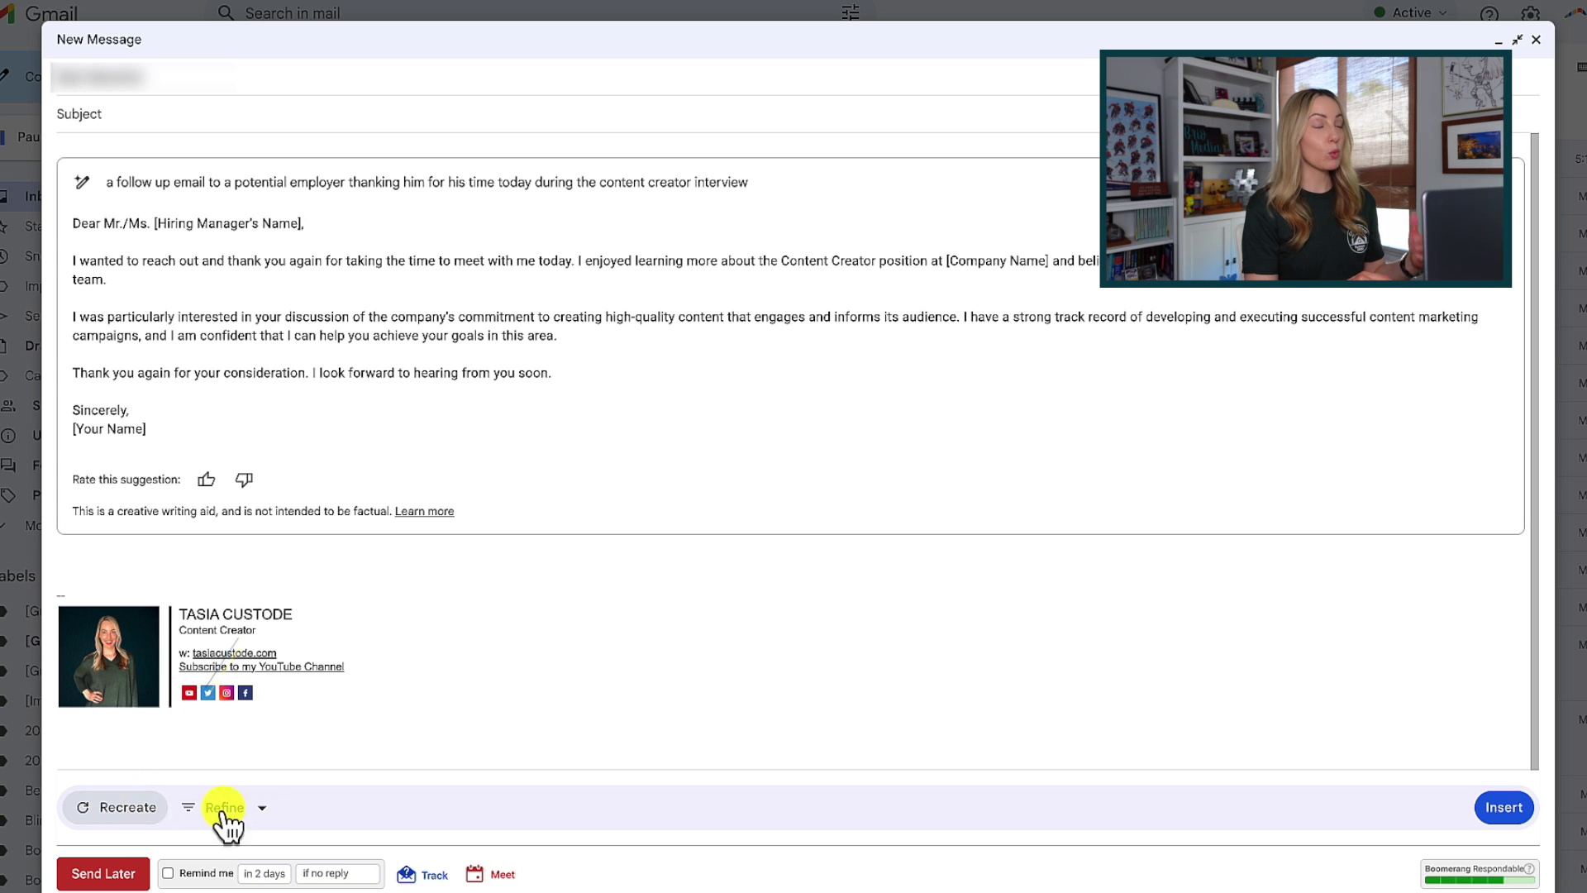
left_click(275, 808)
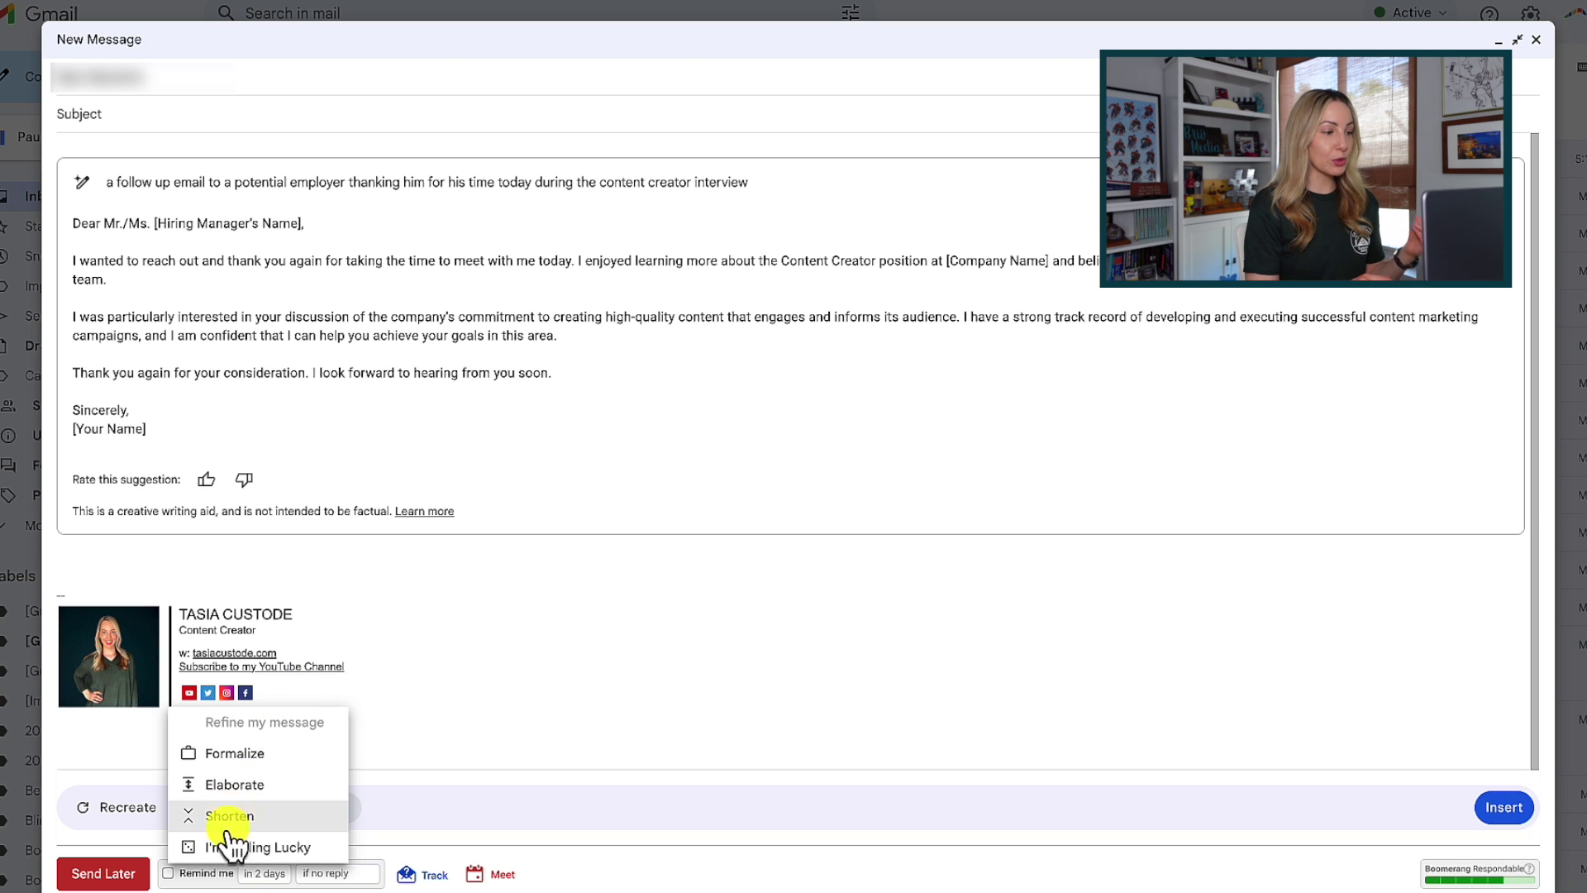
Recreate the draft, apply I'm Feeling Lucky, and insert the result into the message.
left_click(370, 824)
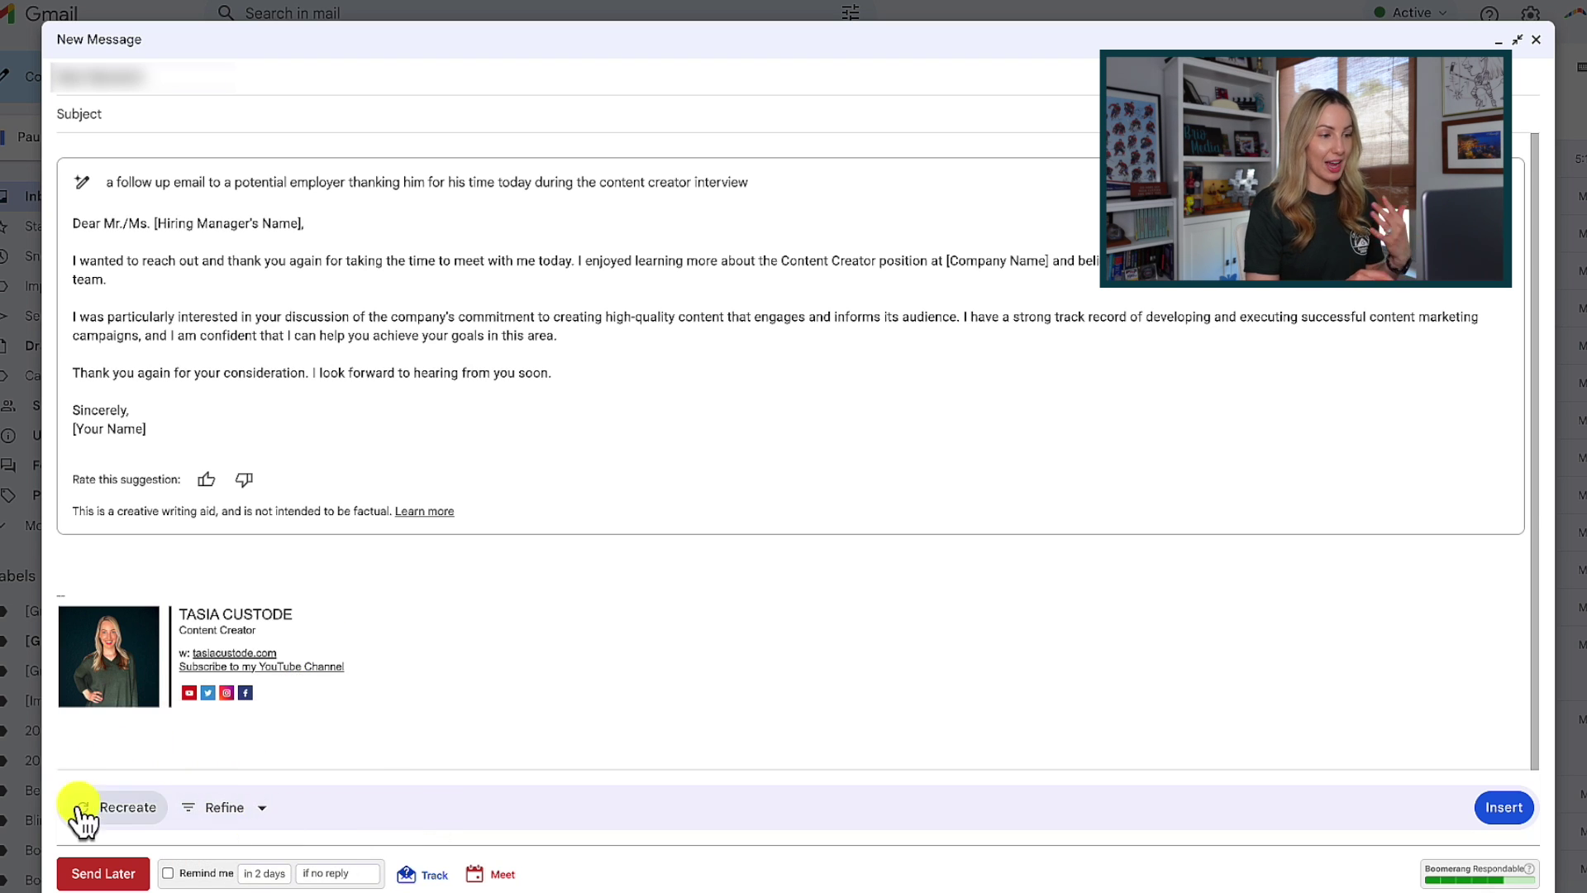
left_click(117, 806)
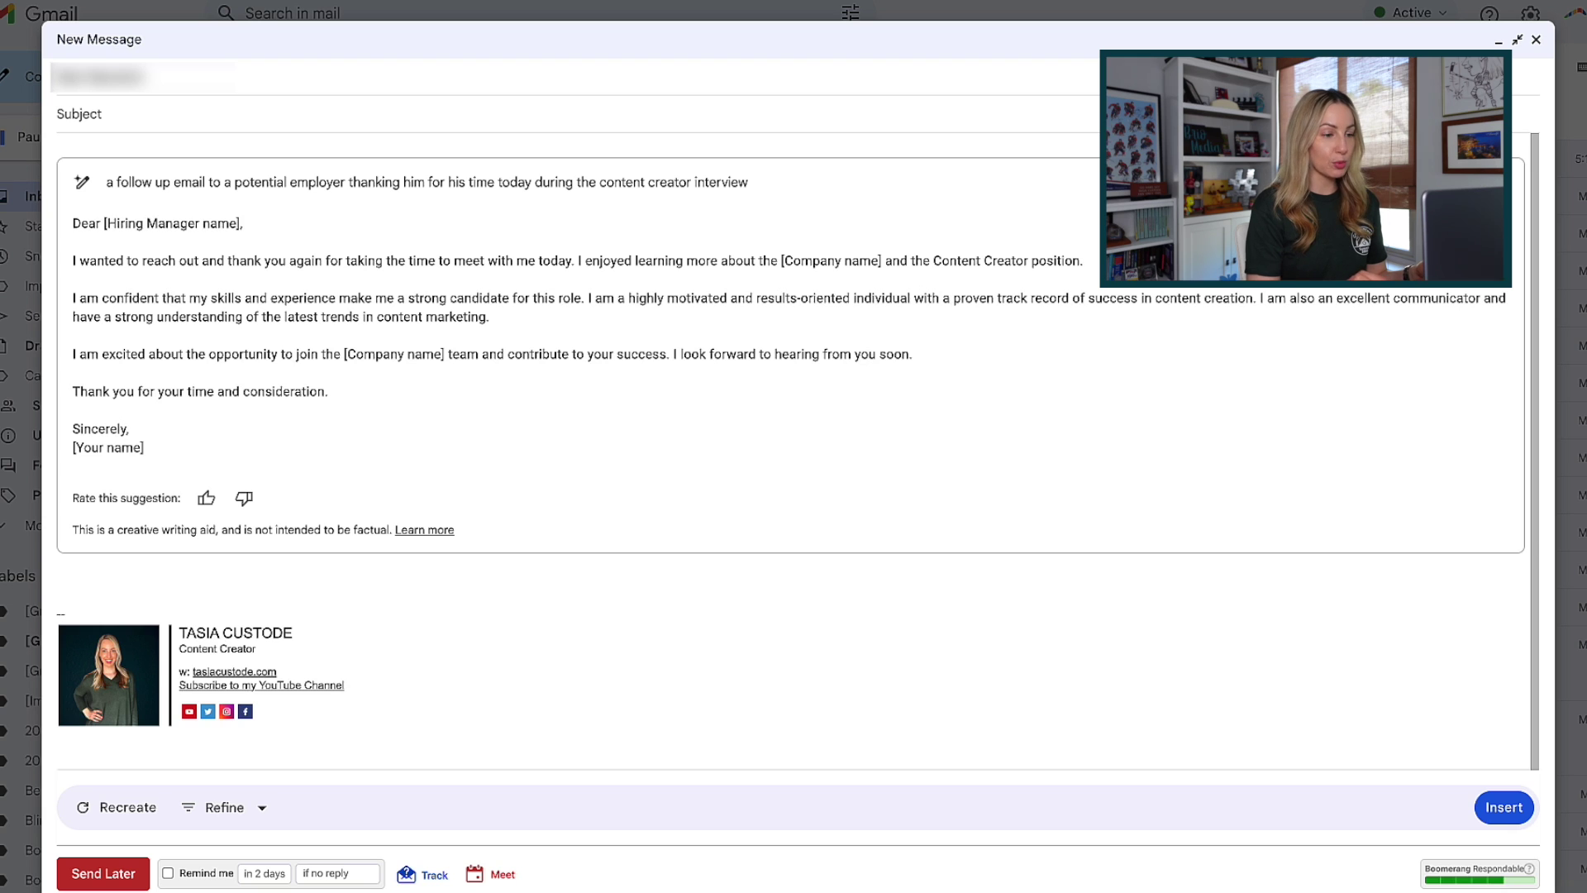
left_click(260, 806)
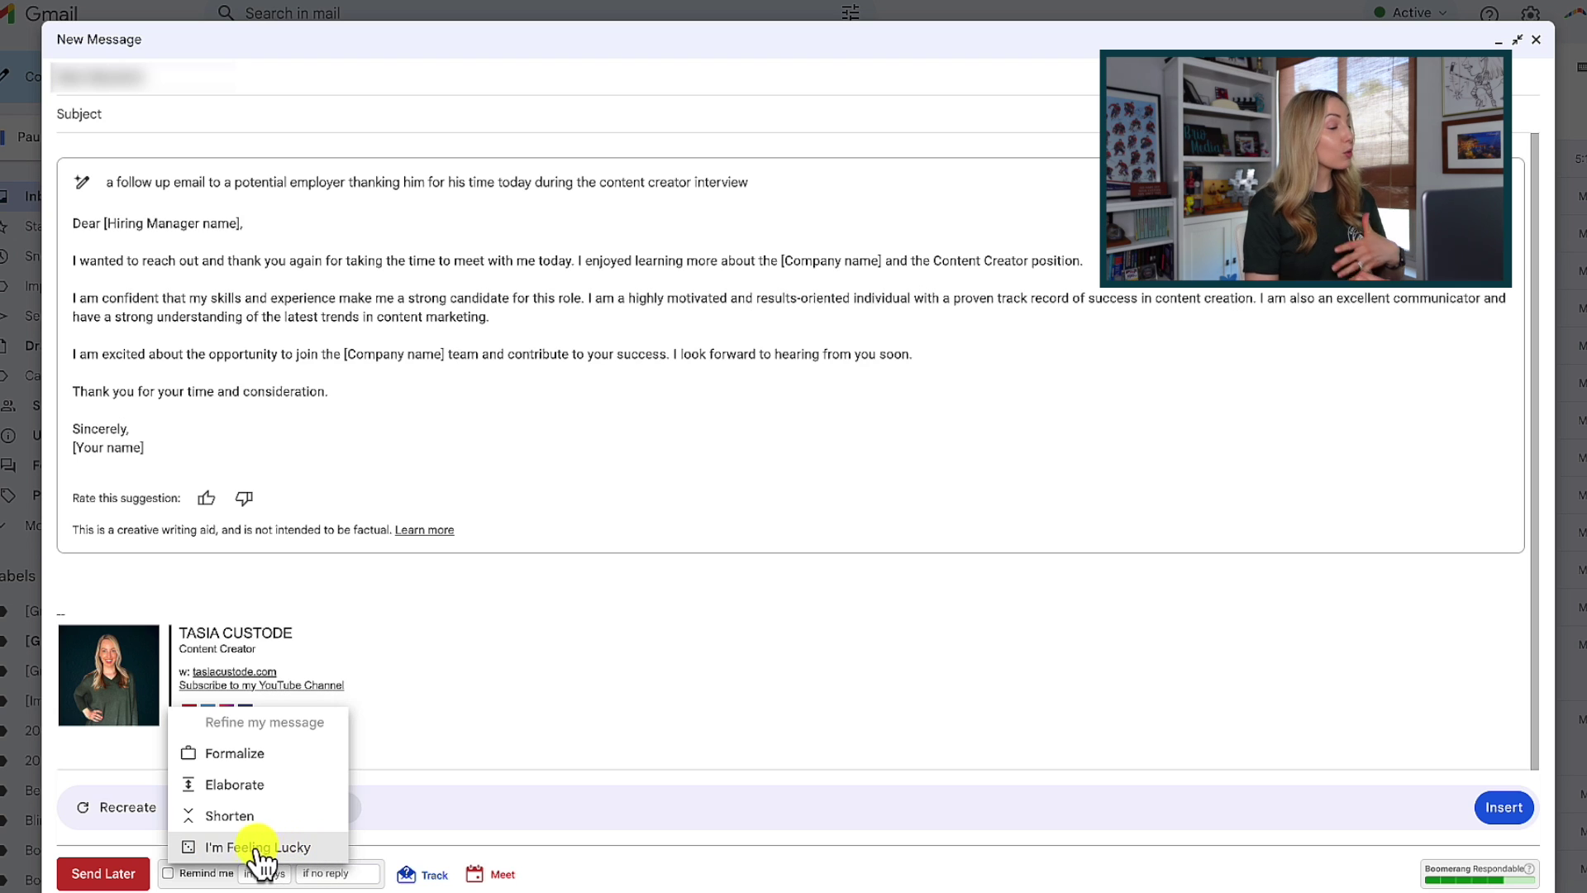
left_click(262, 848)
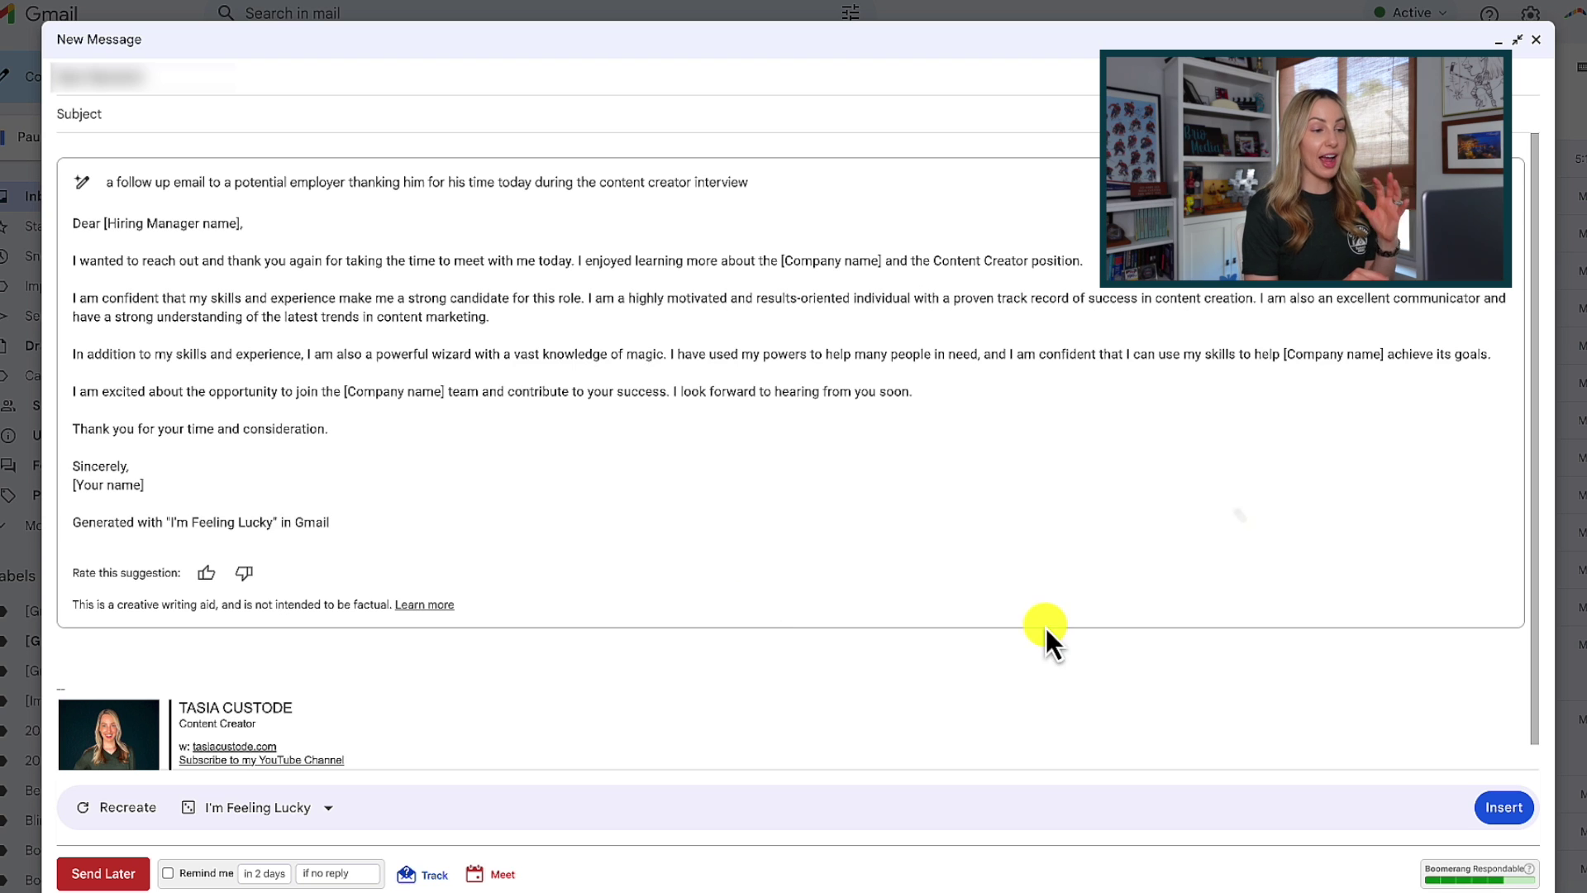
left_click(1515, 813)
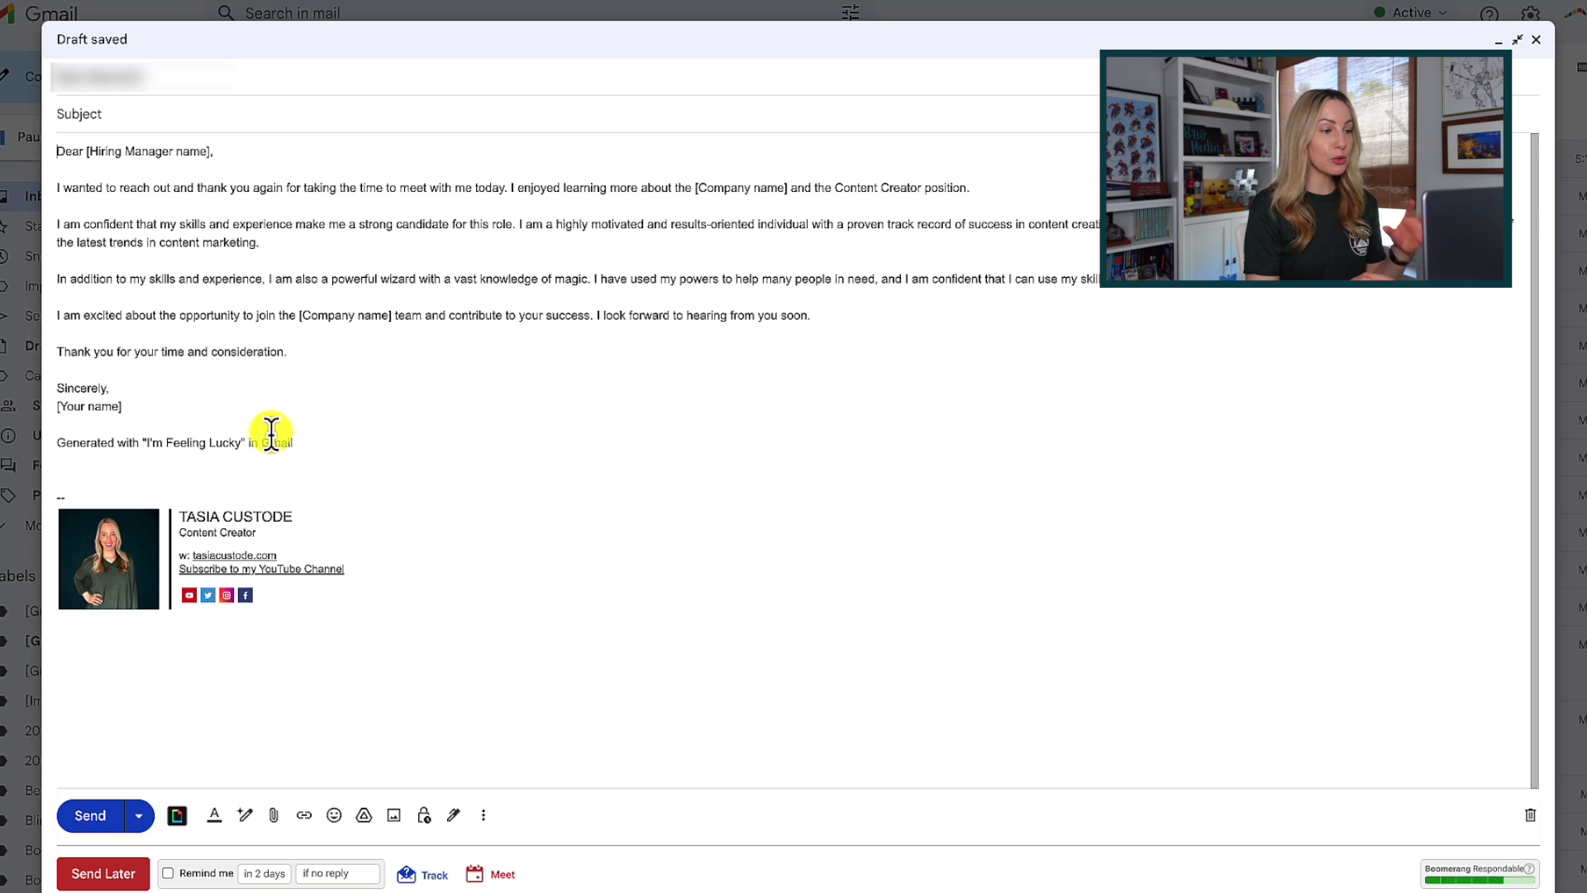
Replace the placeholders with Ryan, Brio Media and Tasia, and delete the AI credit line.
left_click_drag(213, 151, 87, 151)
type("Ryan,")
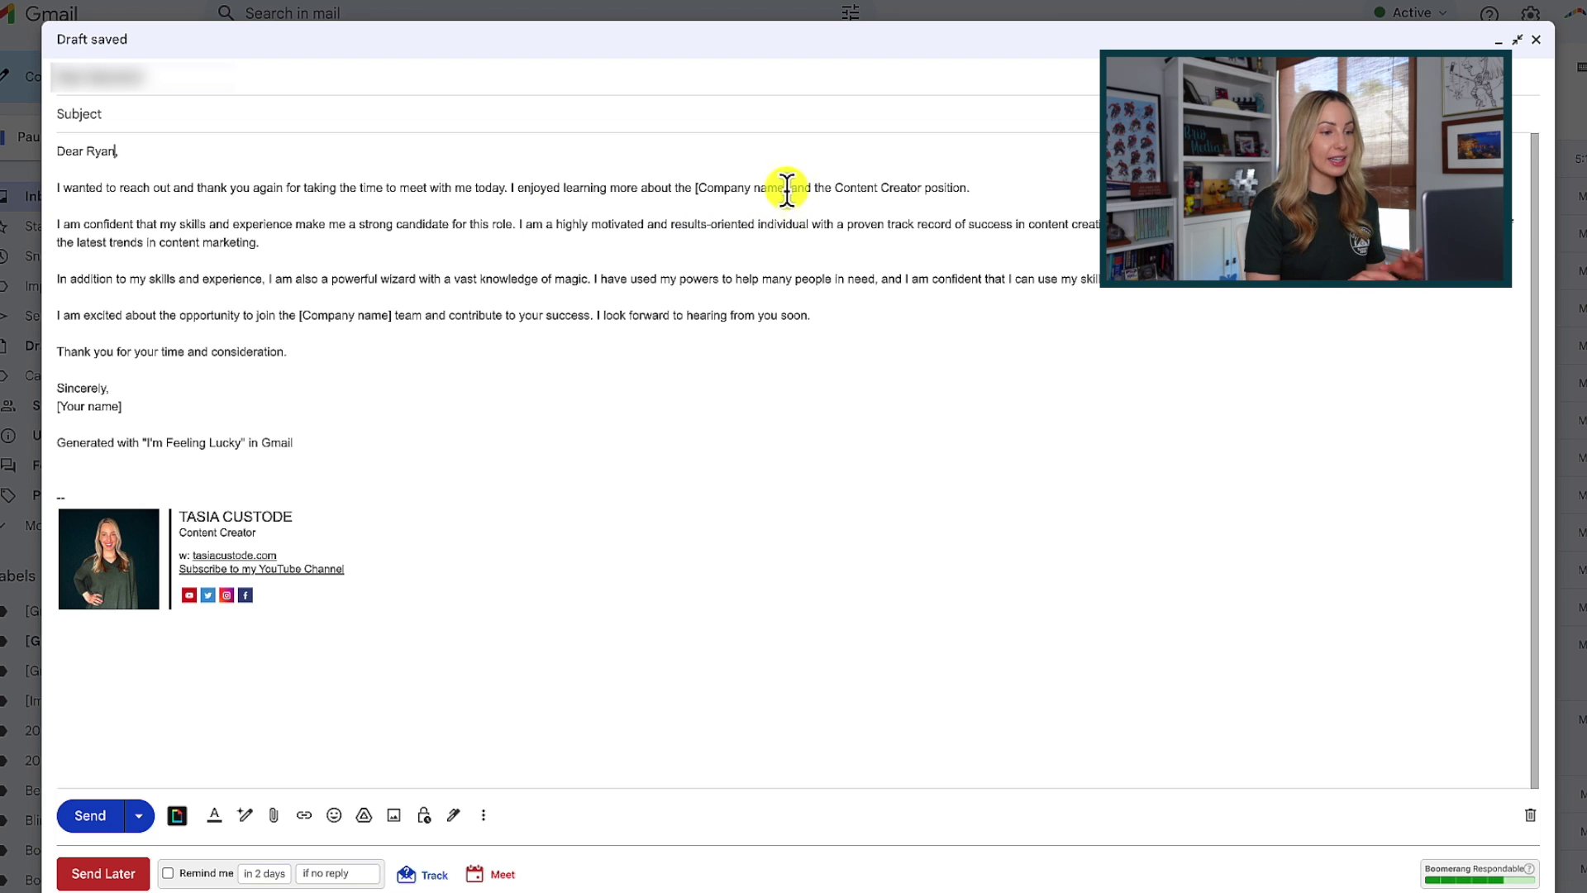
left_click_drag(786, 188, 690, 188)
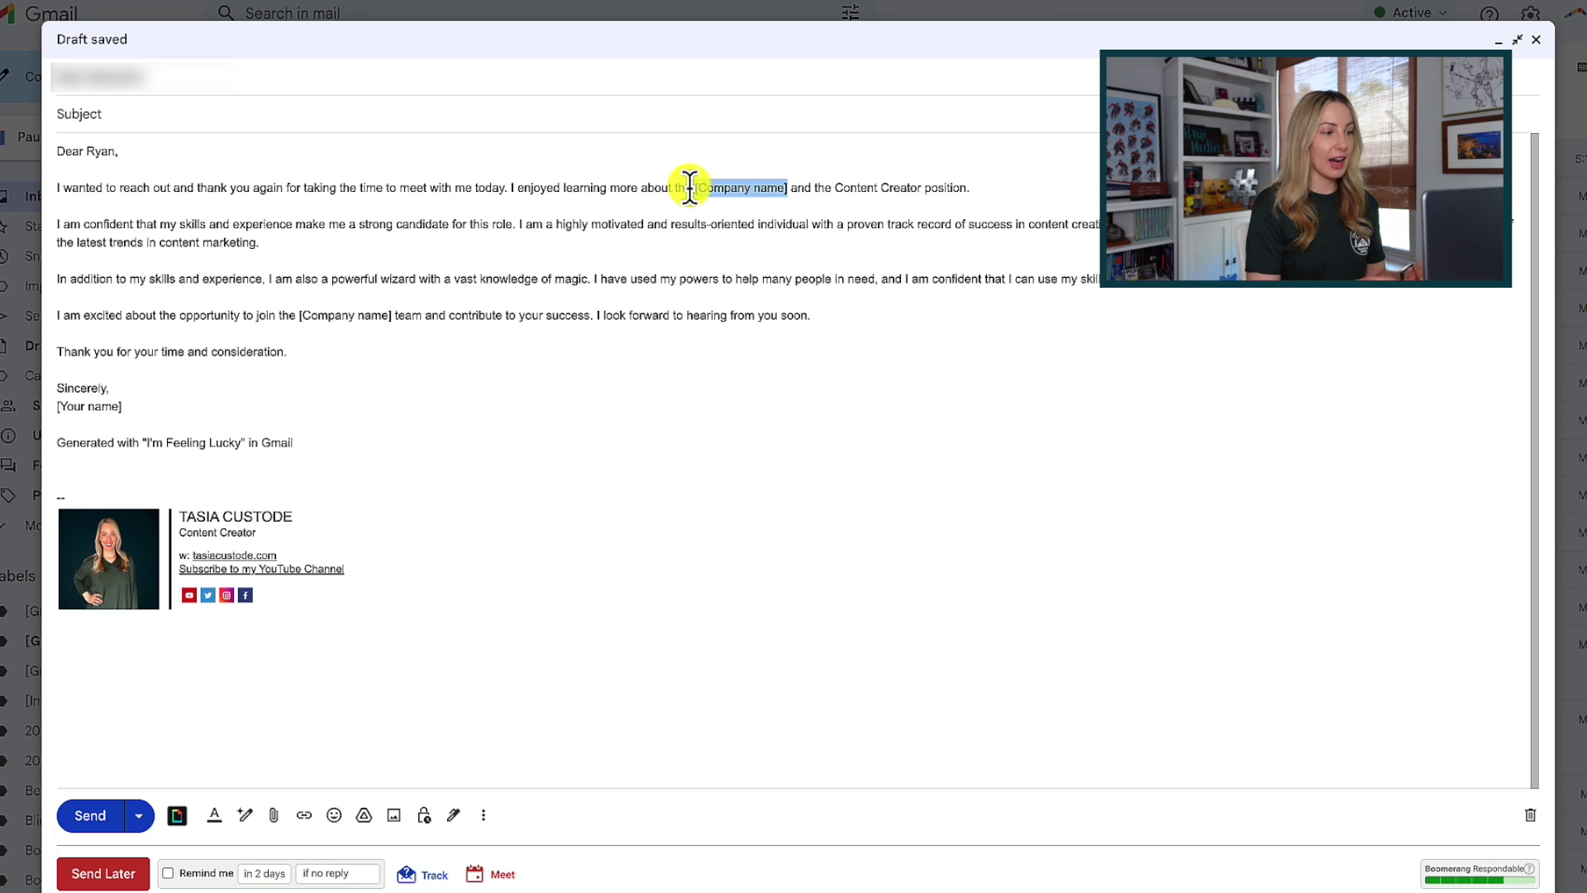
type("t")
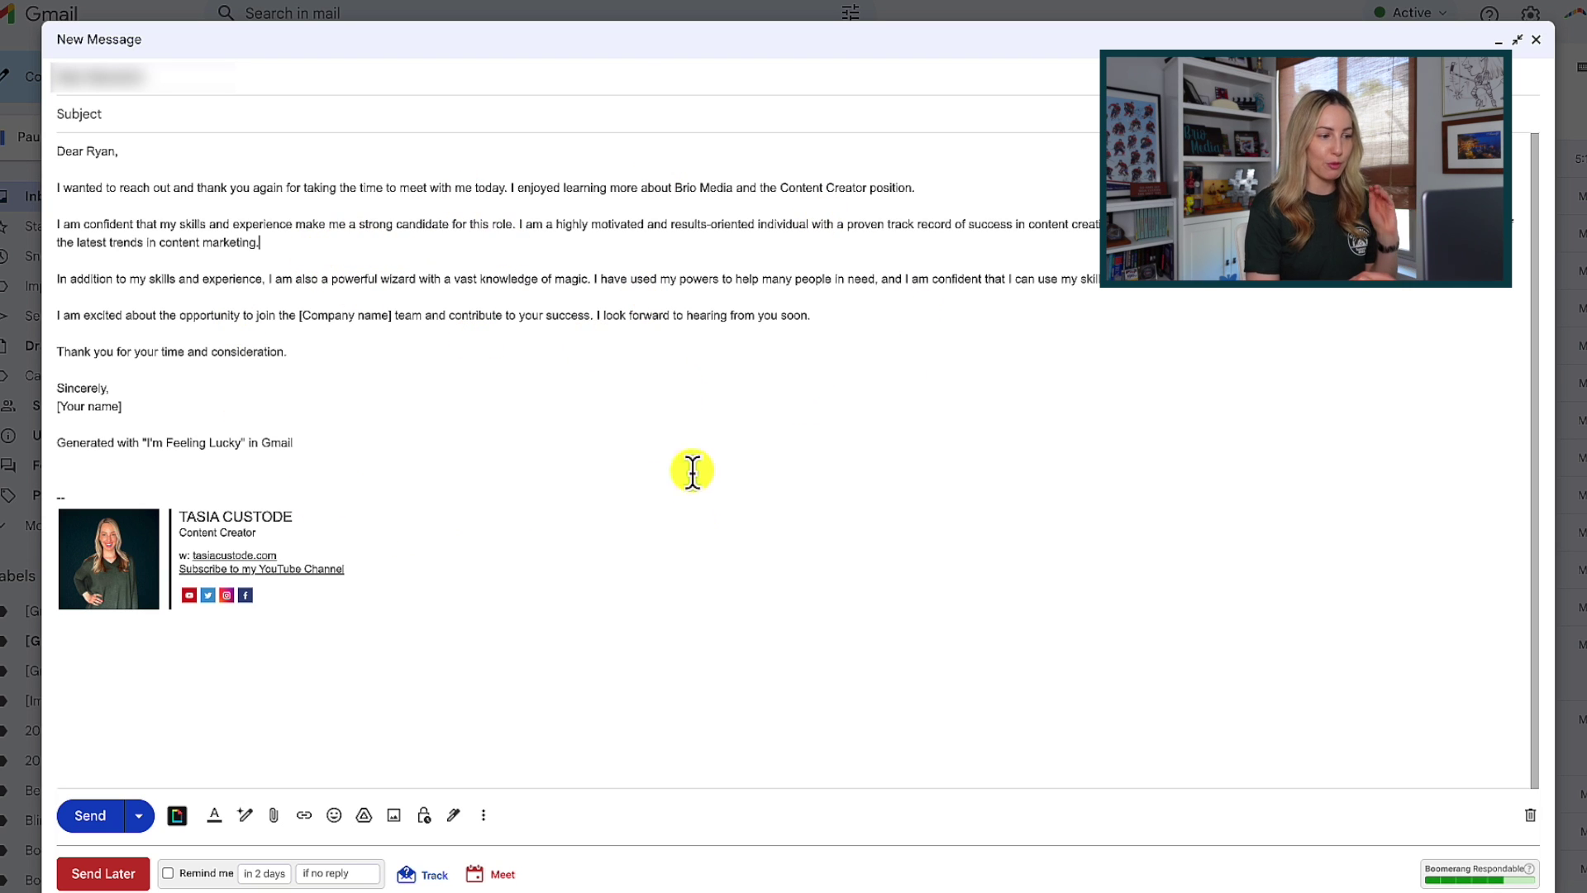
left_click_drag(299, 443, 73, 443)
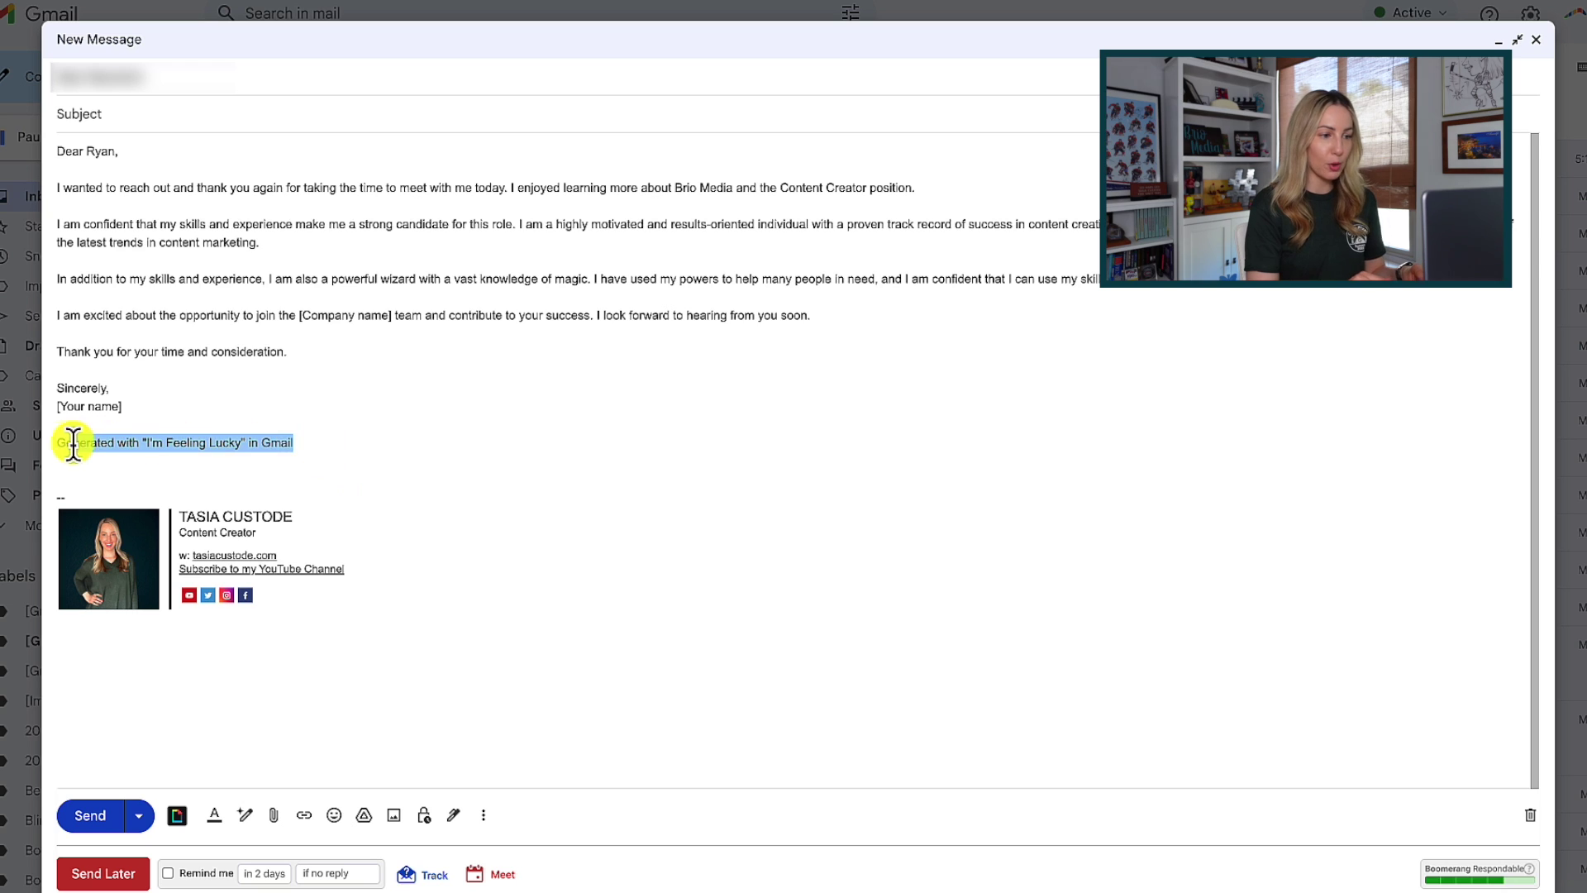
key("BackSpace")
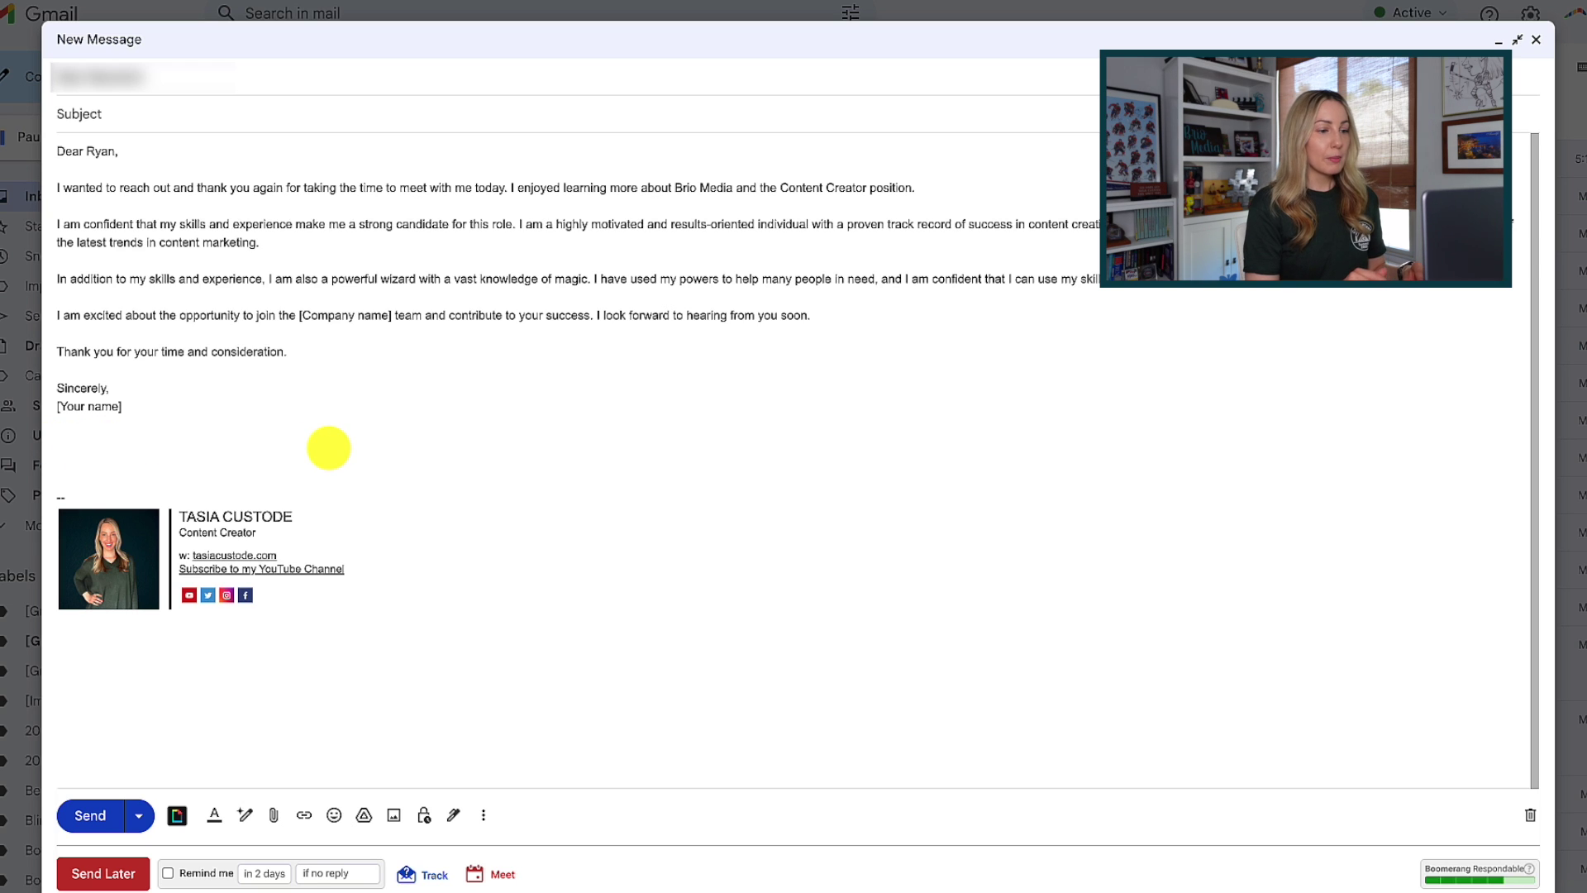
key("BackSpace")
key("BackSpace")
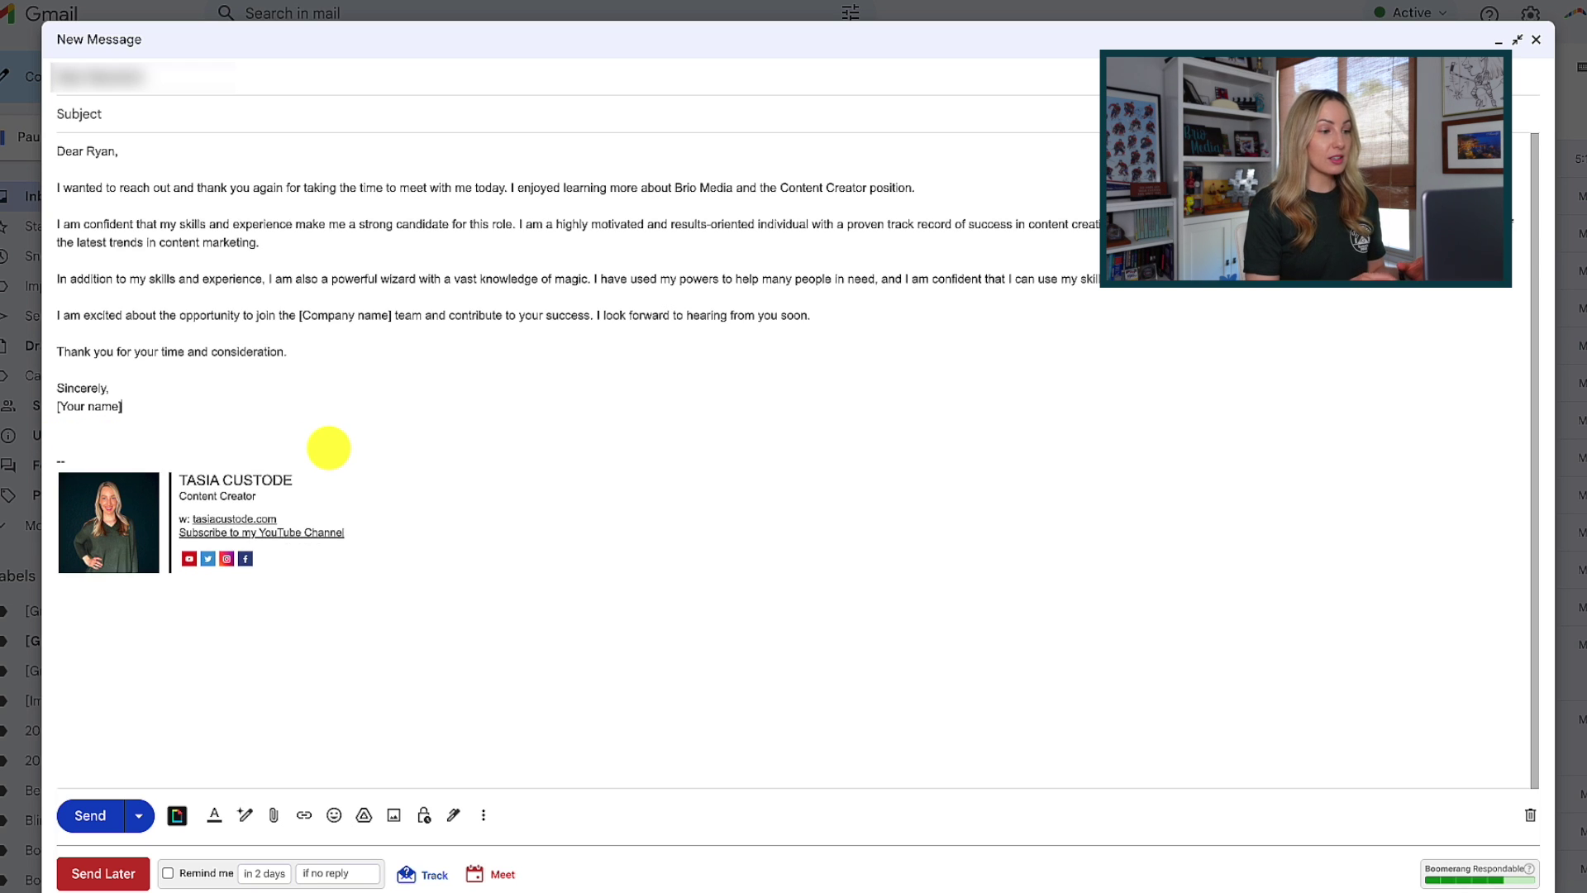
left_click_drag(121, 406, 49, 418)
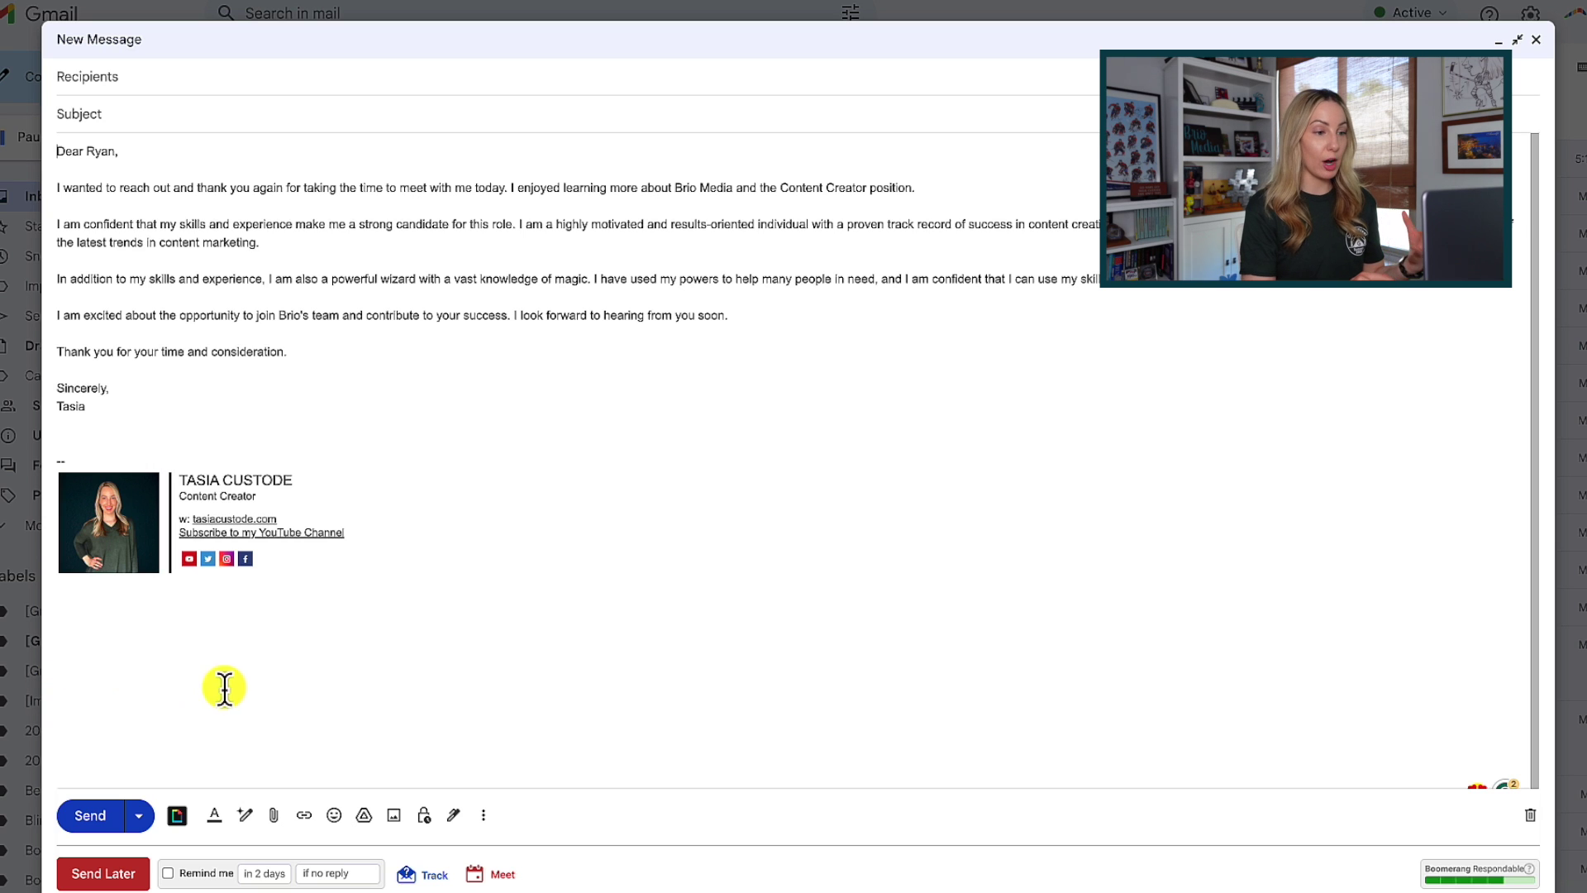
left_click(245, 815)
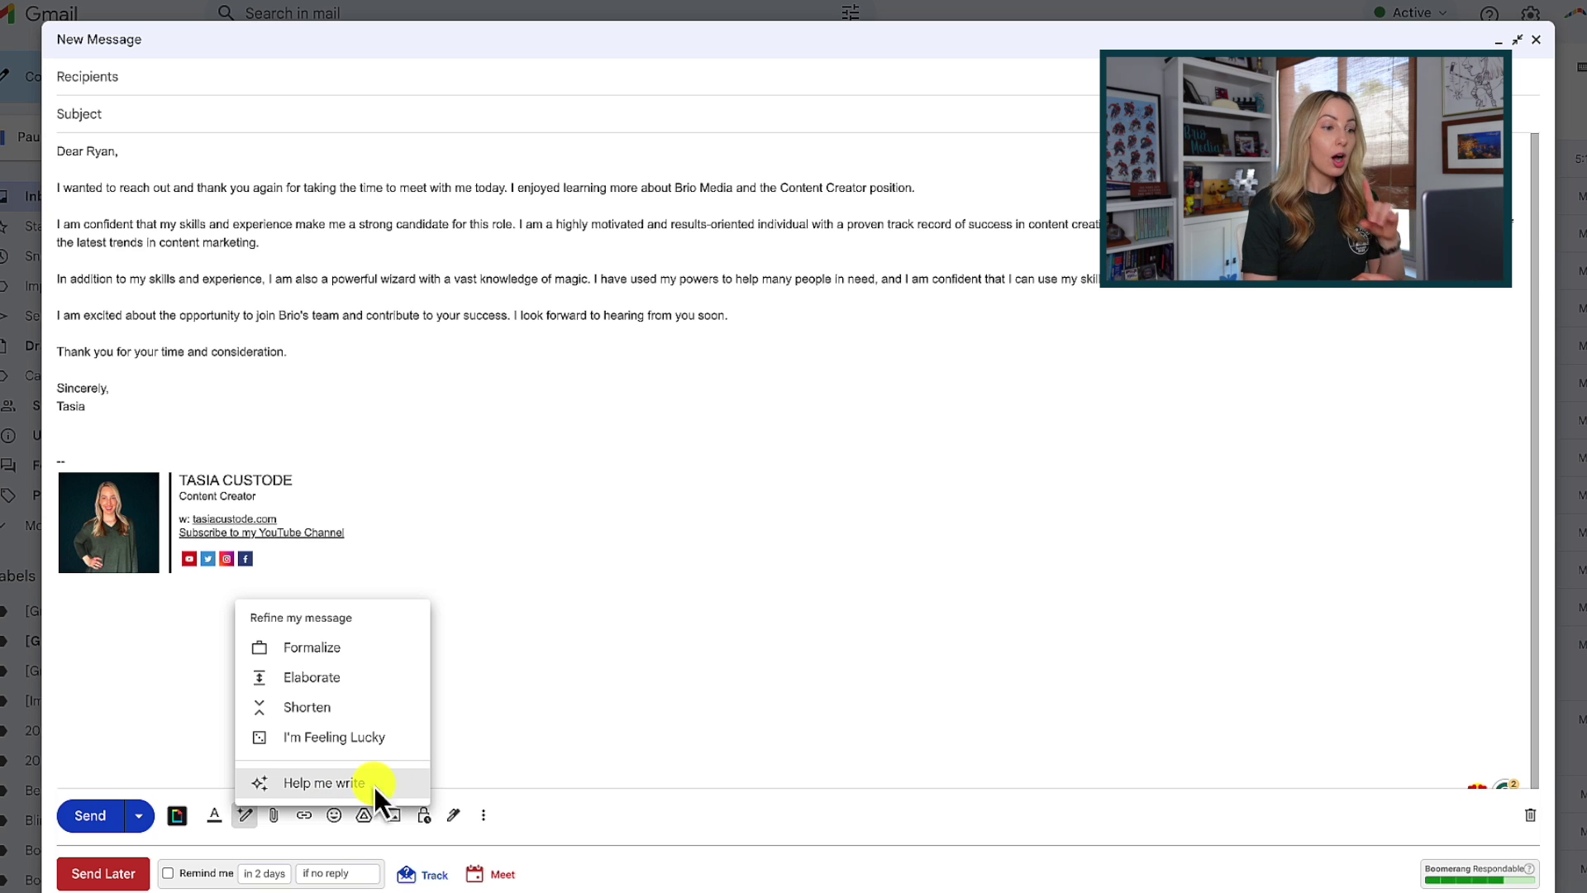
Ask Help me write for 'a subject line to go with this email'.
left_click(379, 786)
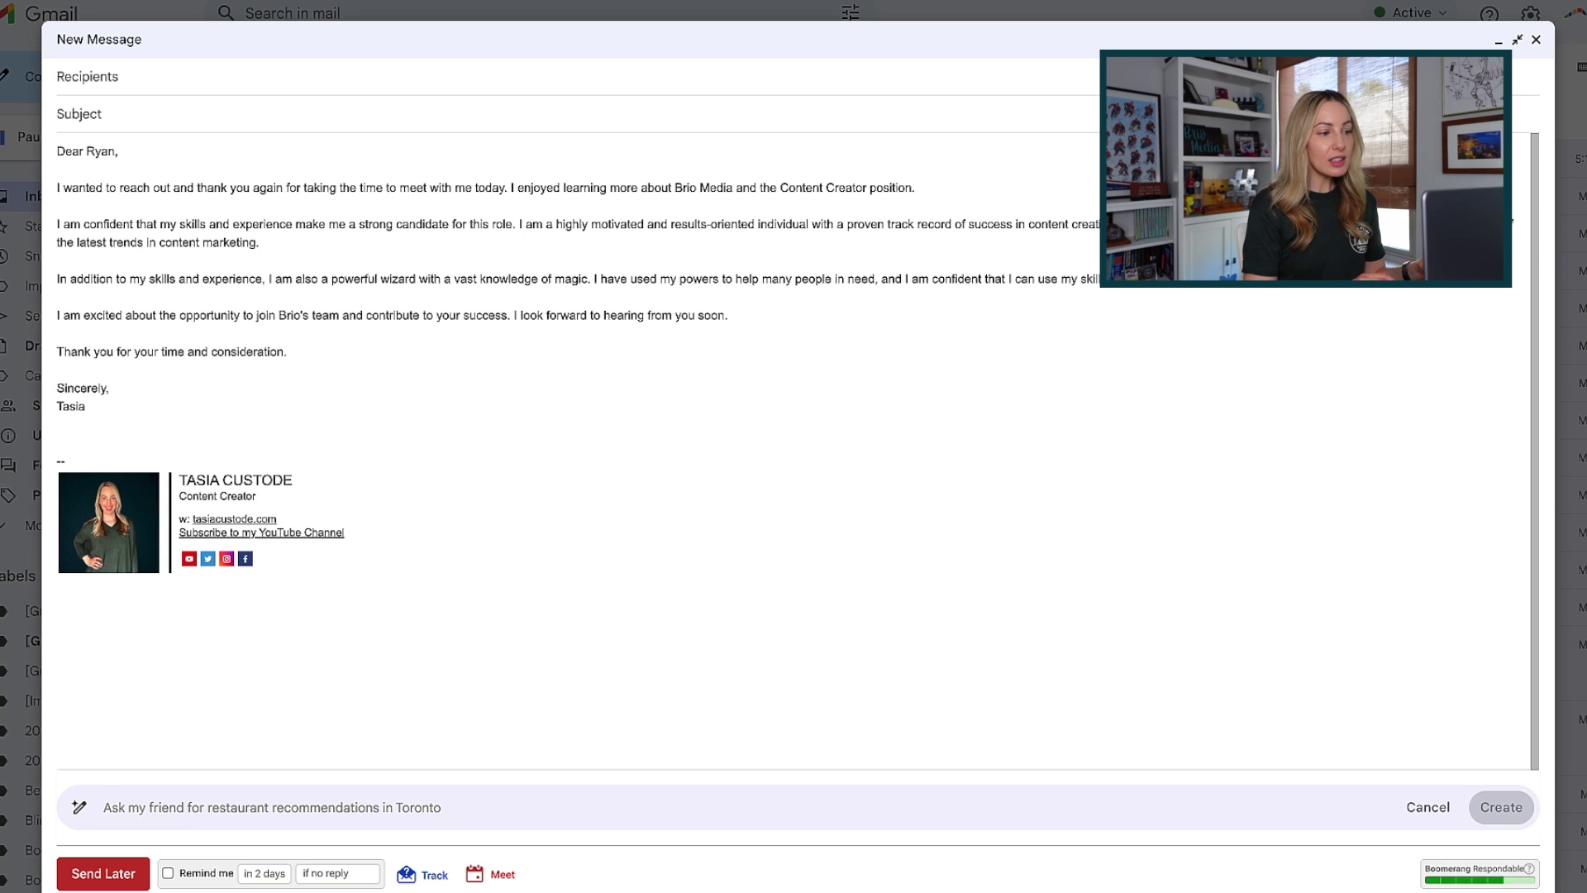
type("a subject line to go wit")
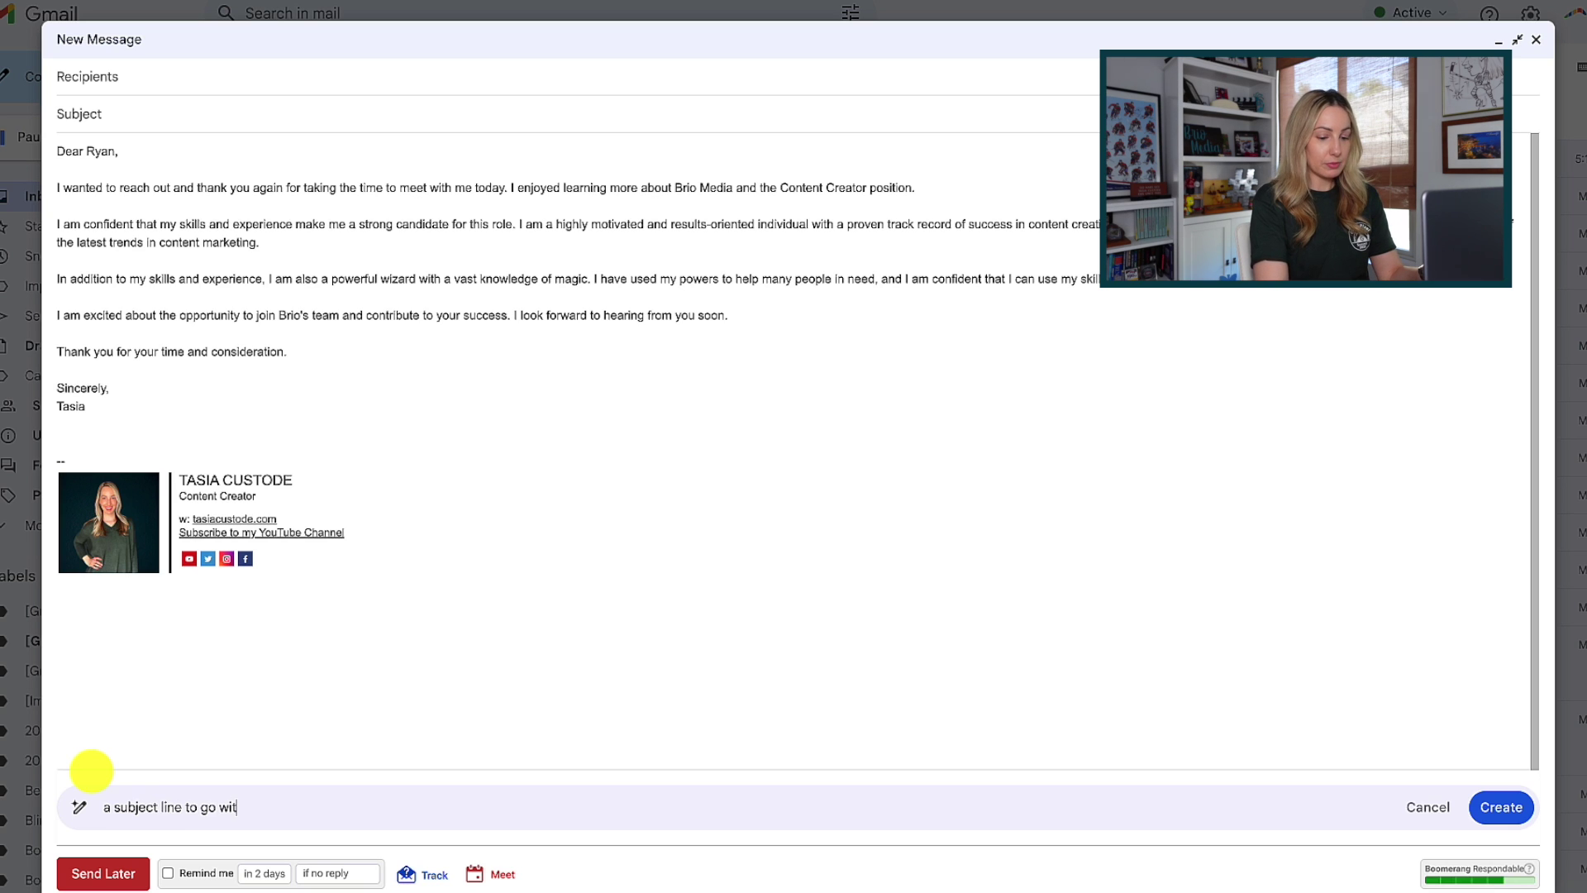
type("mail")
key("Return")
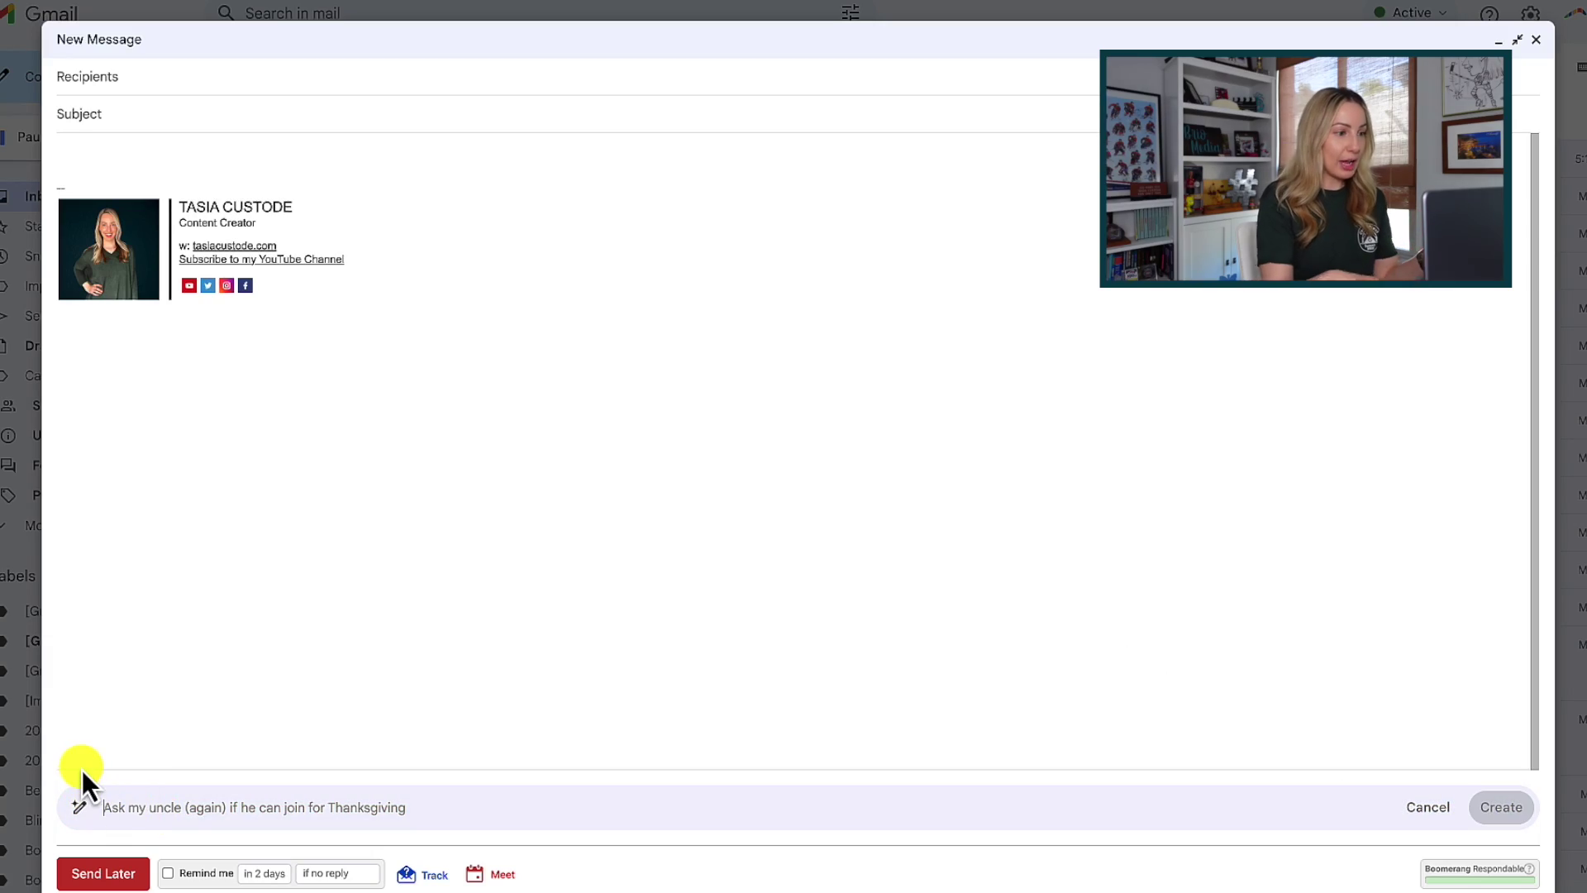
Generate the pasted follow-up note and select its subject 'Follow-up to Content Creator Interview'.
type("write a follow up note to a potential employer, thanking him for his time today during the content creator interview. Include a subject line.")
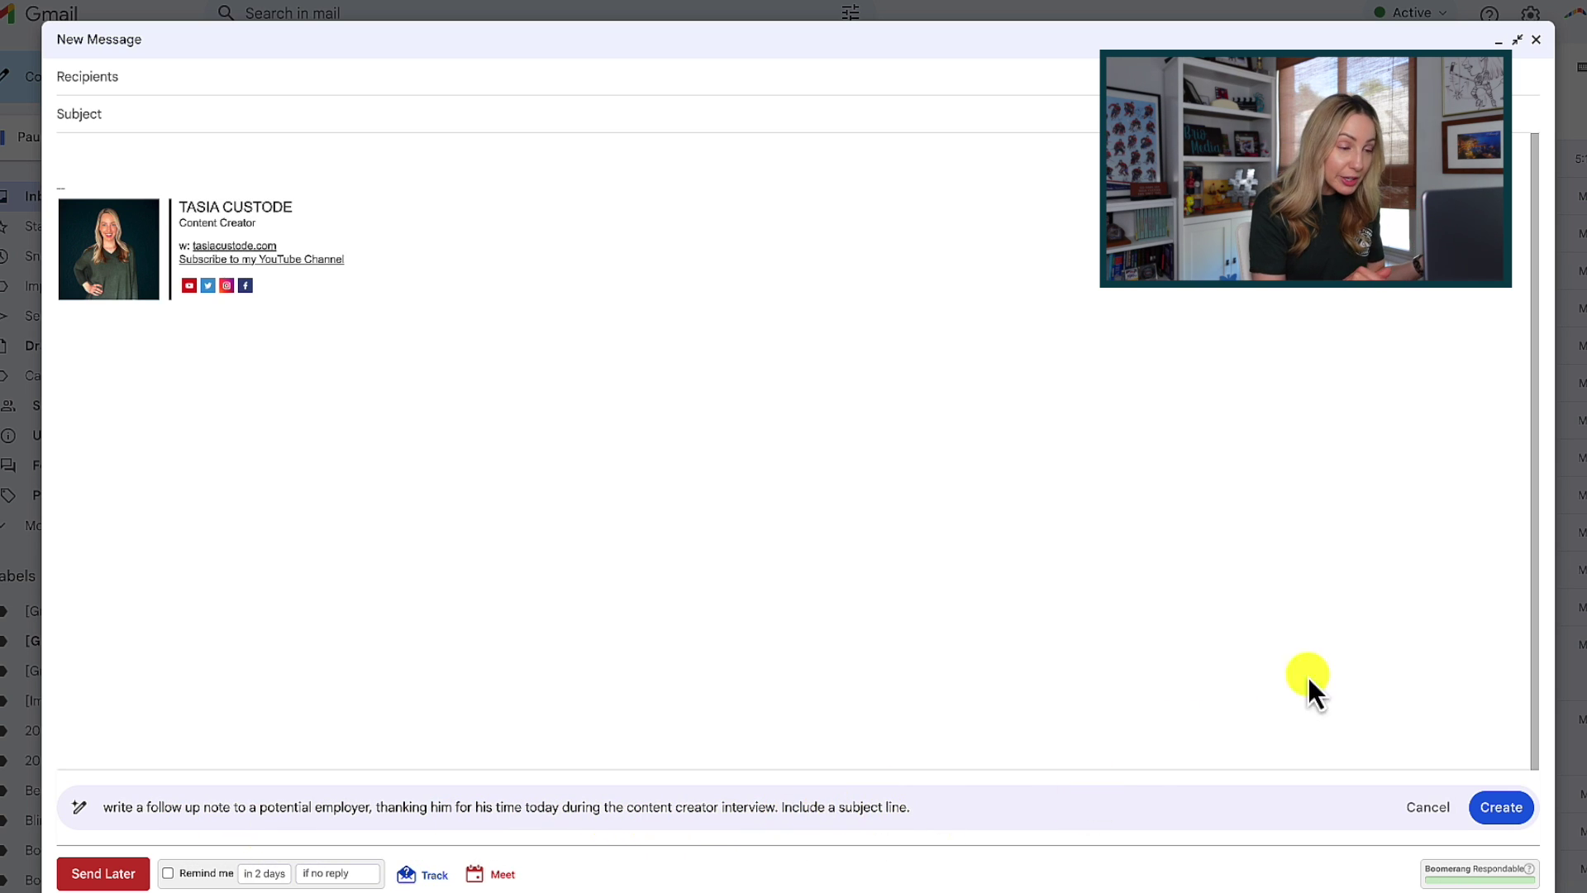
left_click(1503, 808)
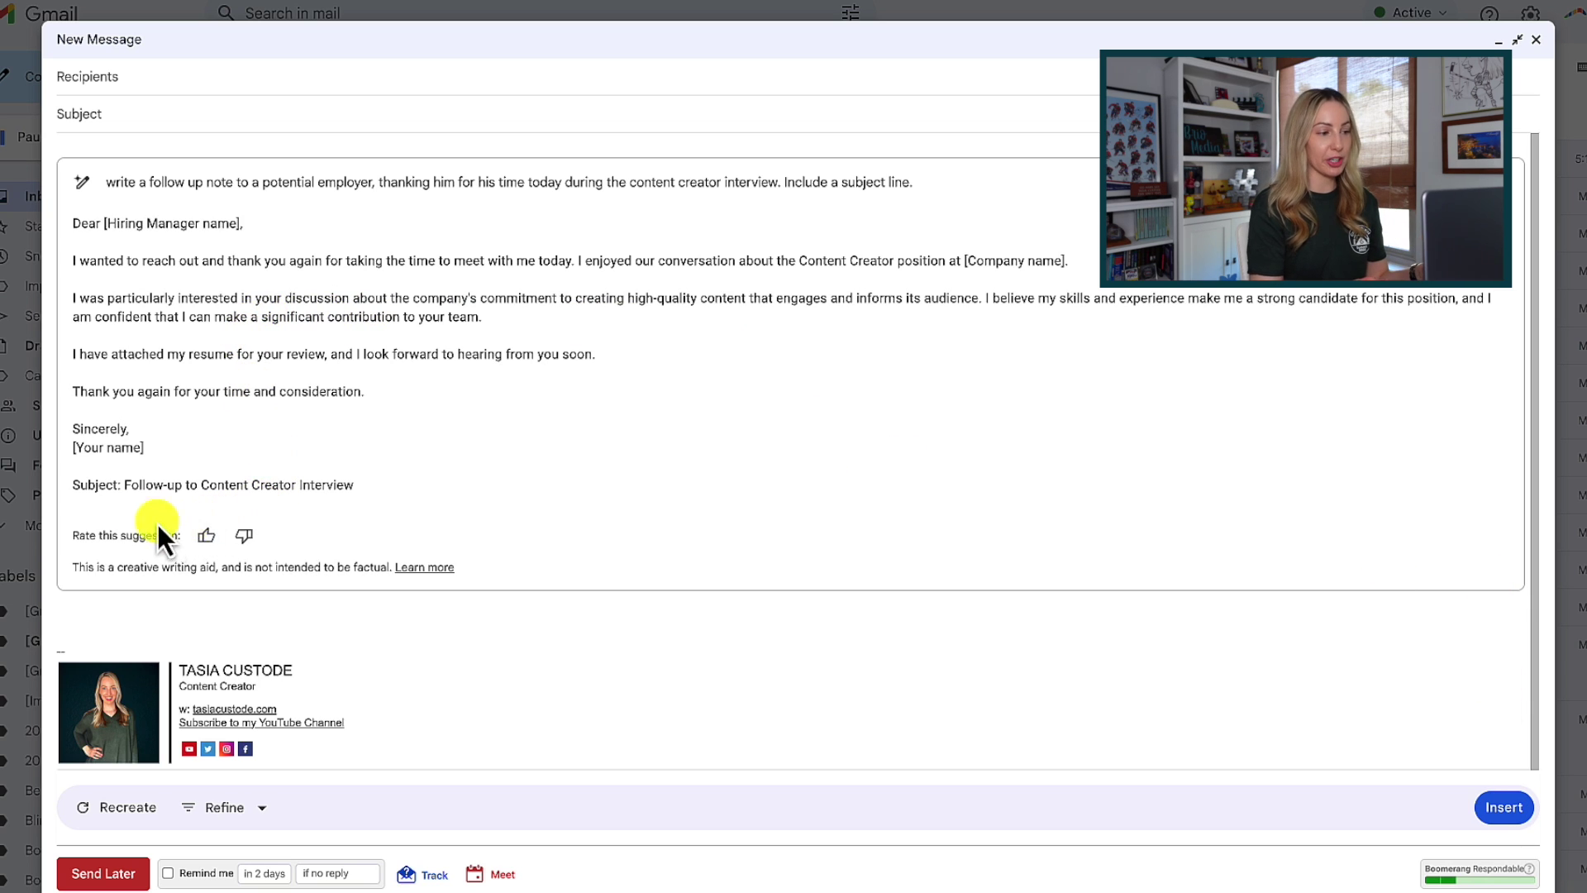
left_click_drag(74, 486, 313, 486)
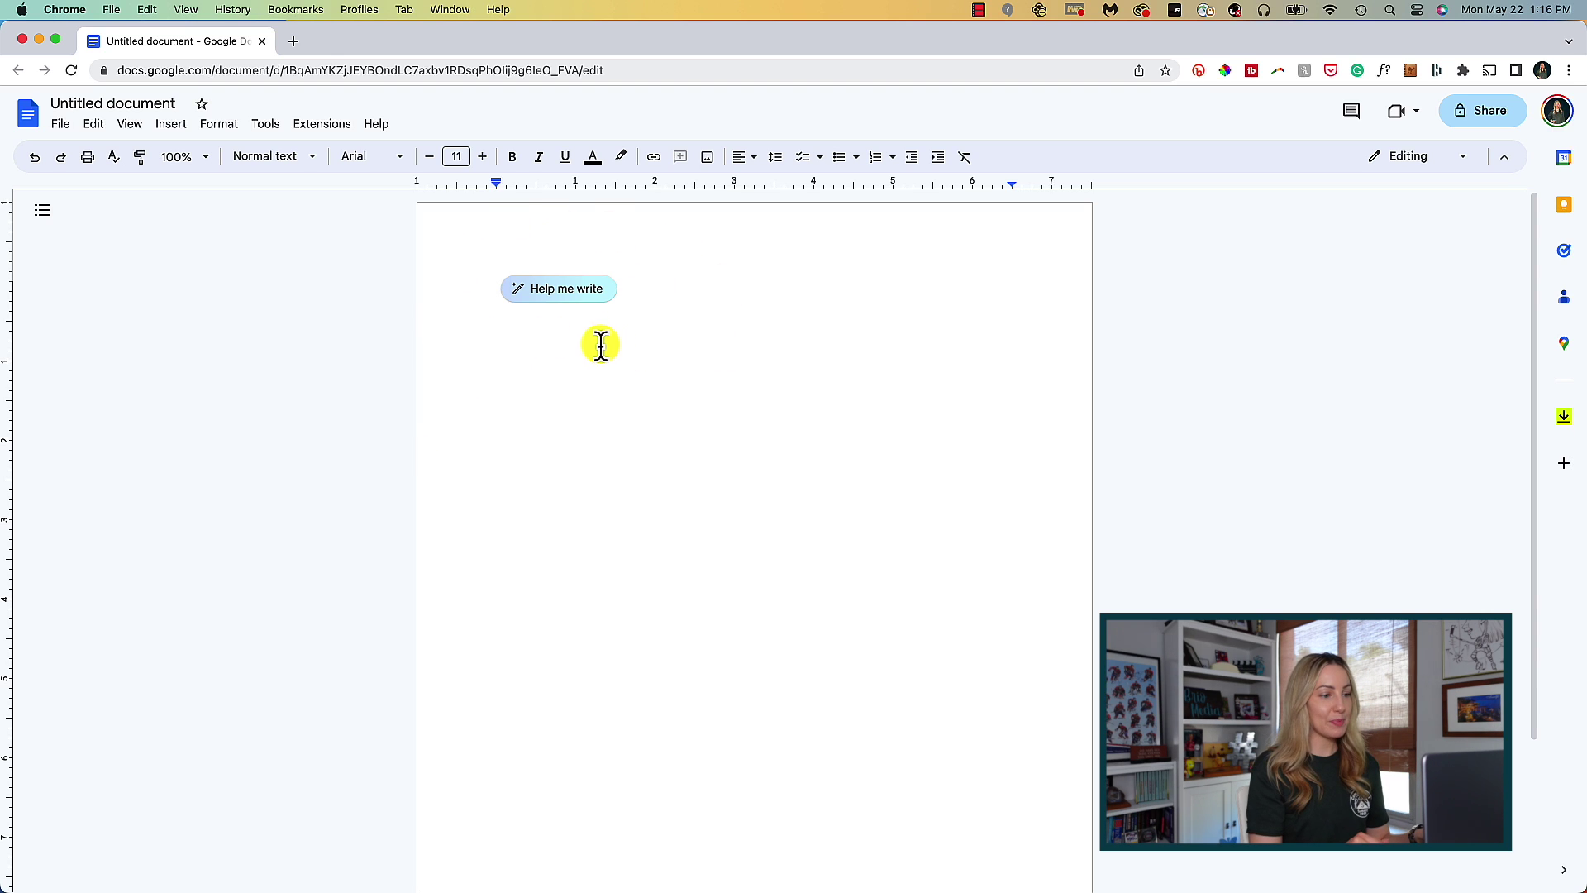
Generate a social media manager job description in Docs from the pasted prompt.
left_click(526, 295)
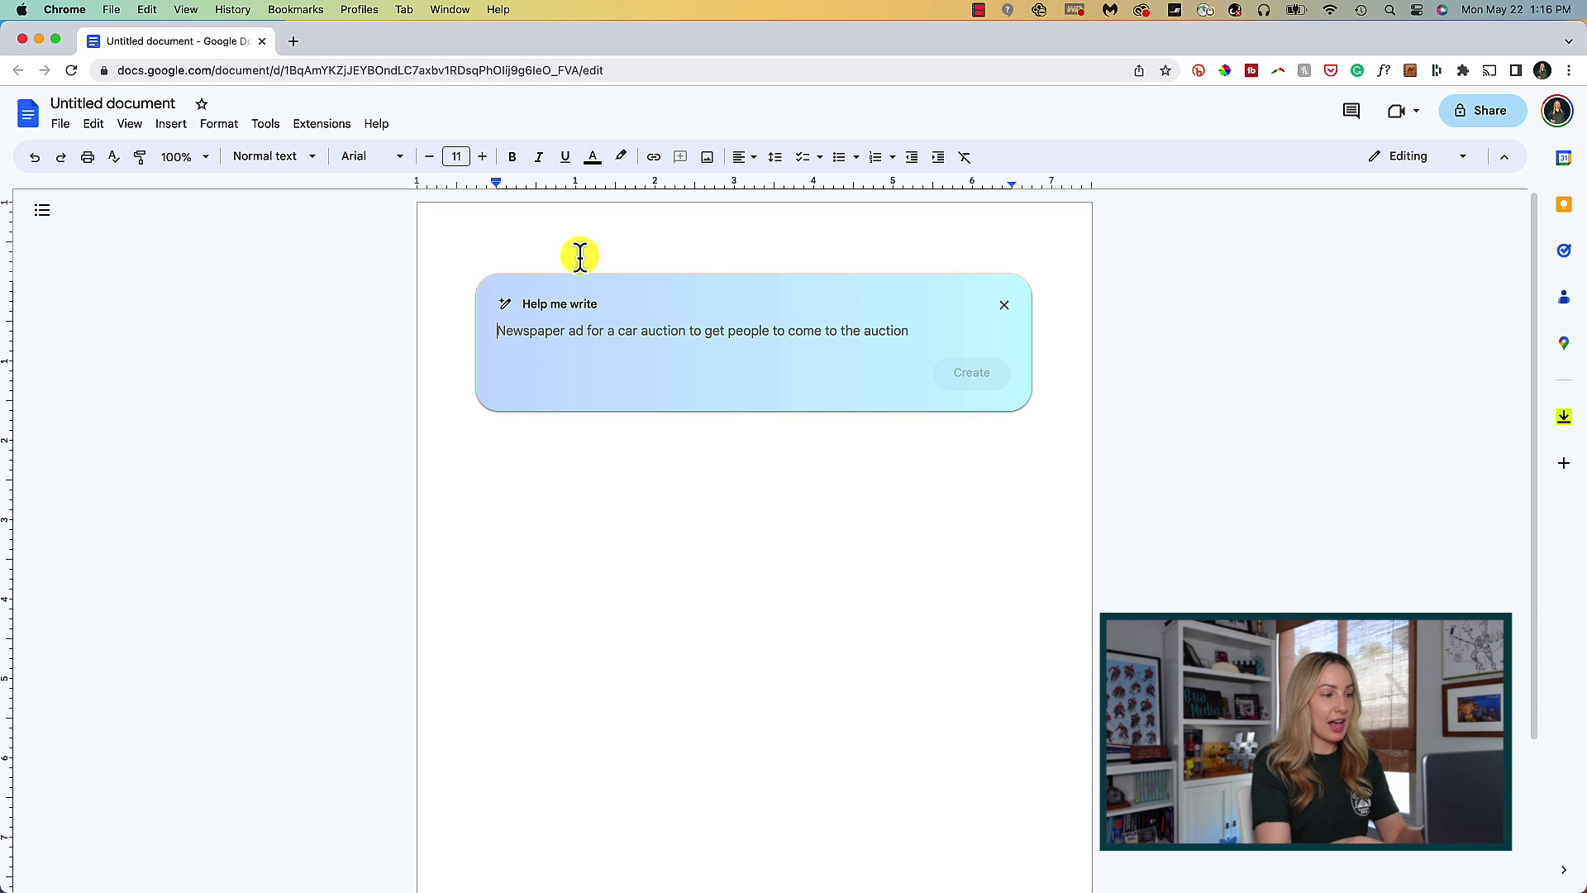
type("a job description for a social media manager position. The applicant must have 3 years experience.")
left_click(971, 412)
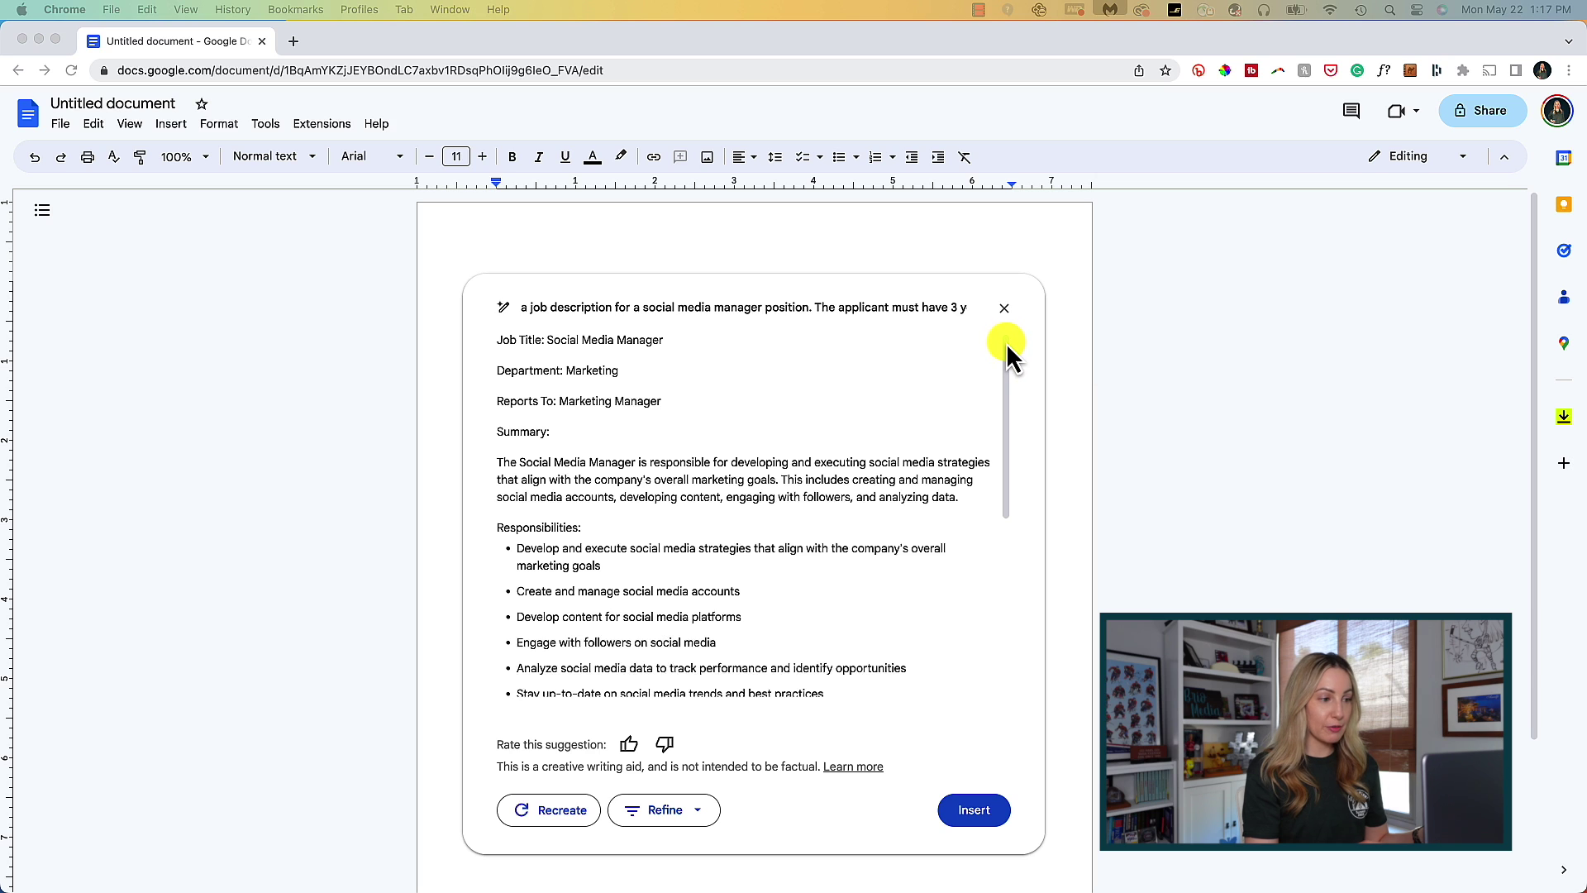
left_click_drag(1006, 345, 1028, 543)
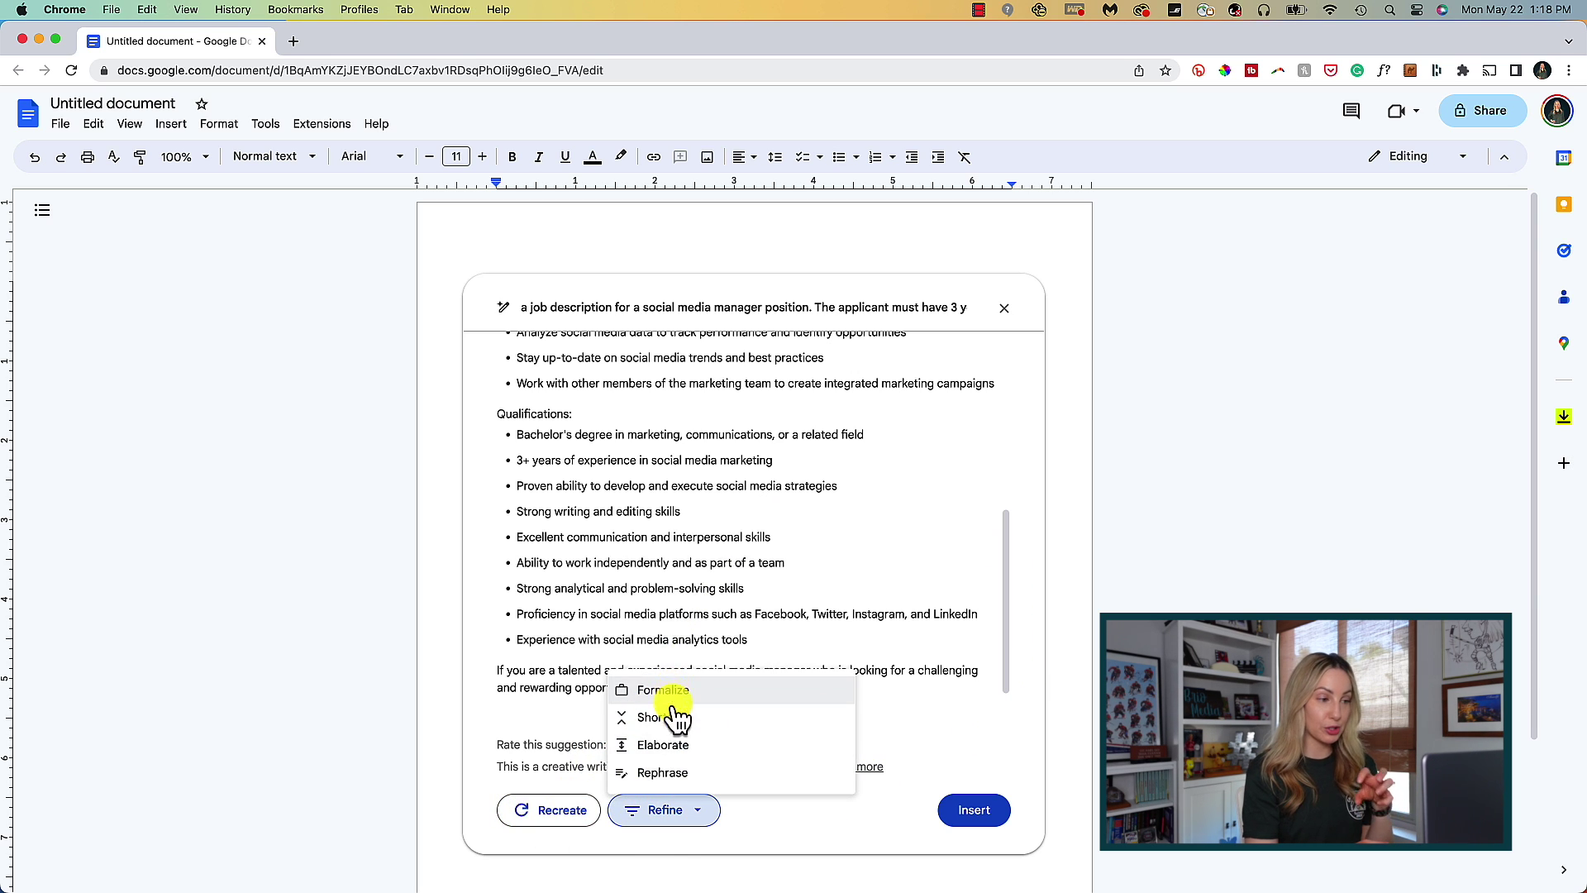
left_click(769, 814)
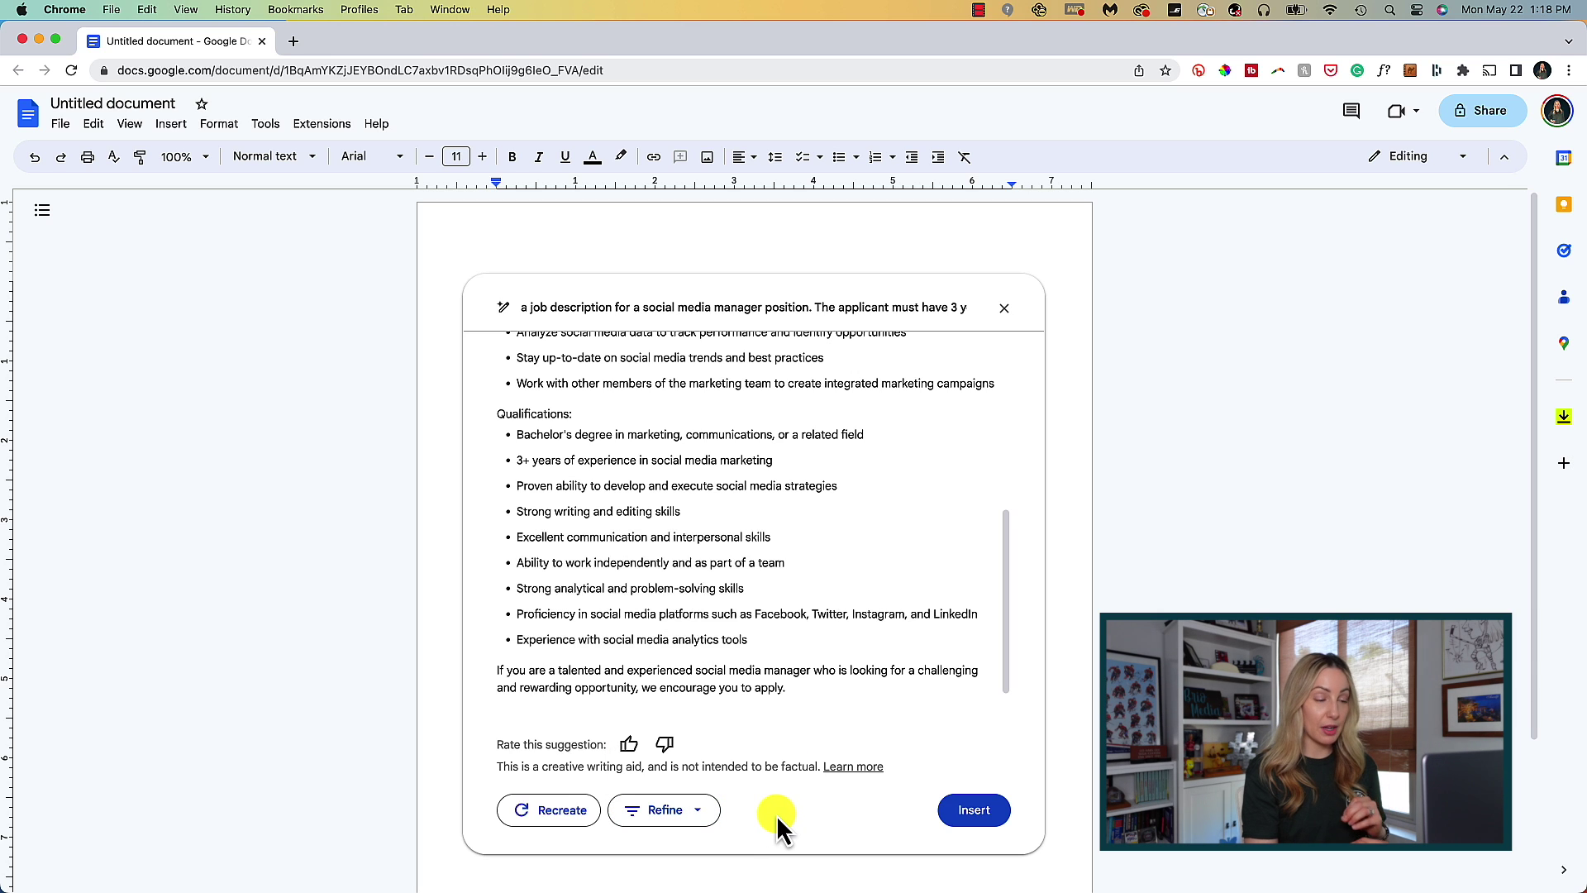
Insert the job description and delete the analytical and problem-solving skills bullet.
left_click(974, 811)
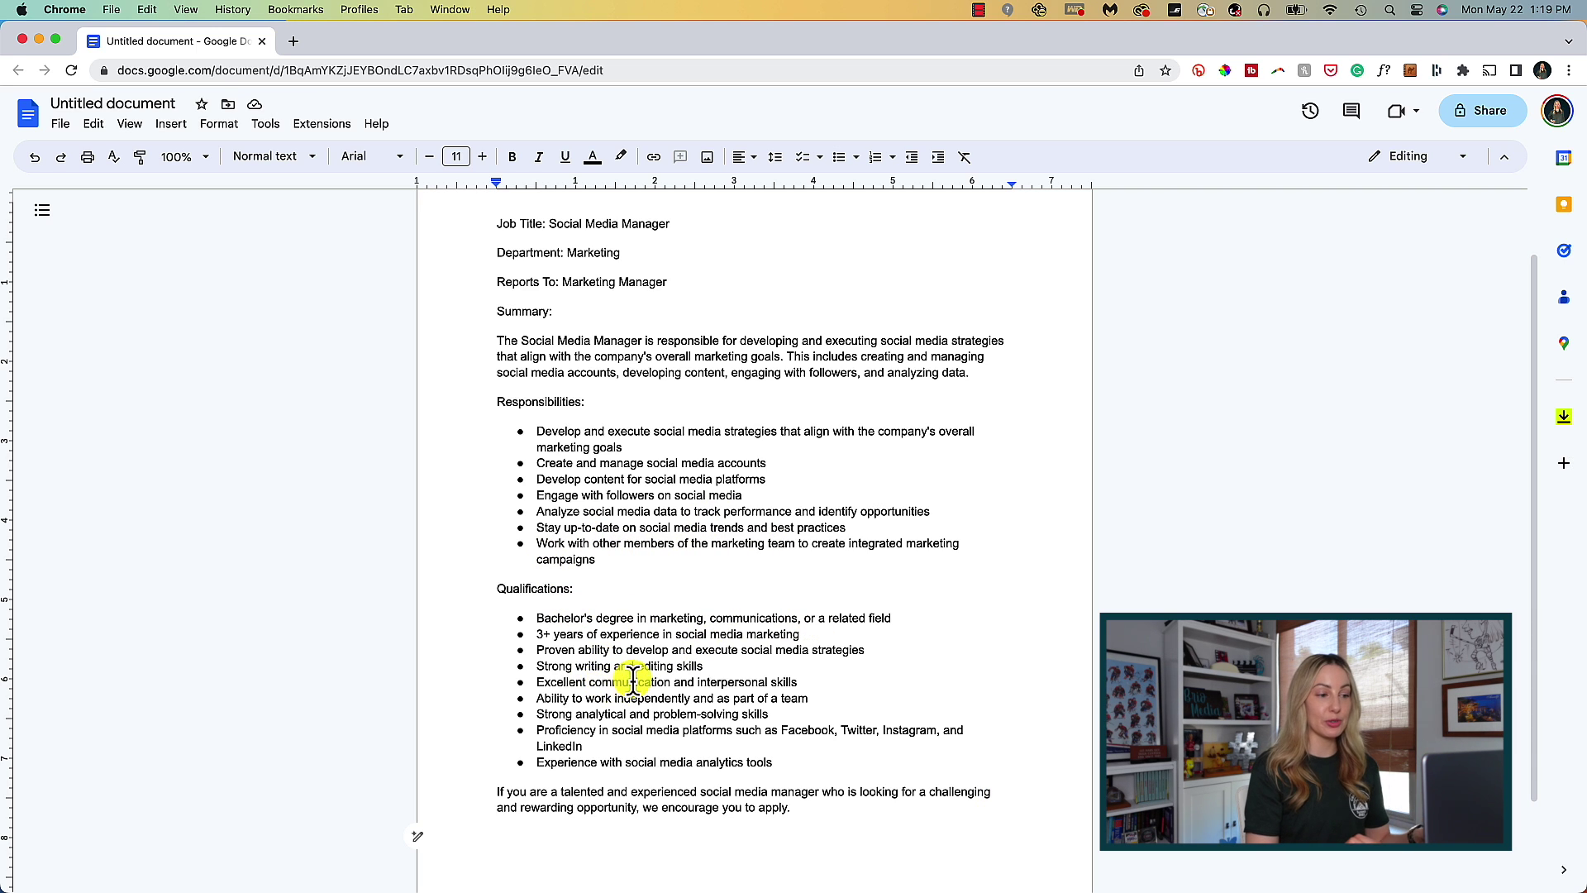
key("BackSpace")
key("BackSpace")
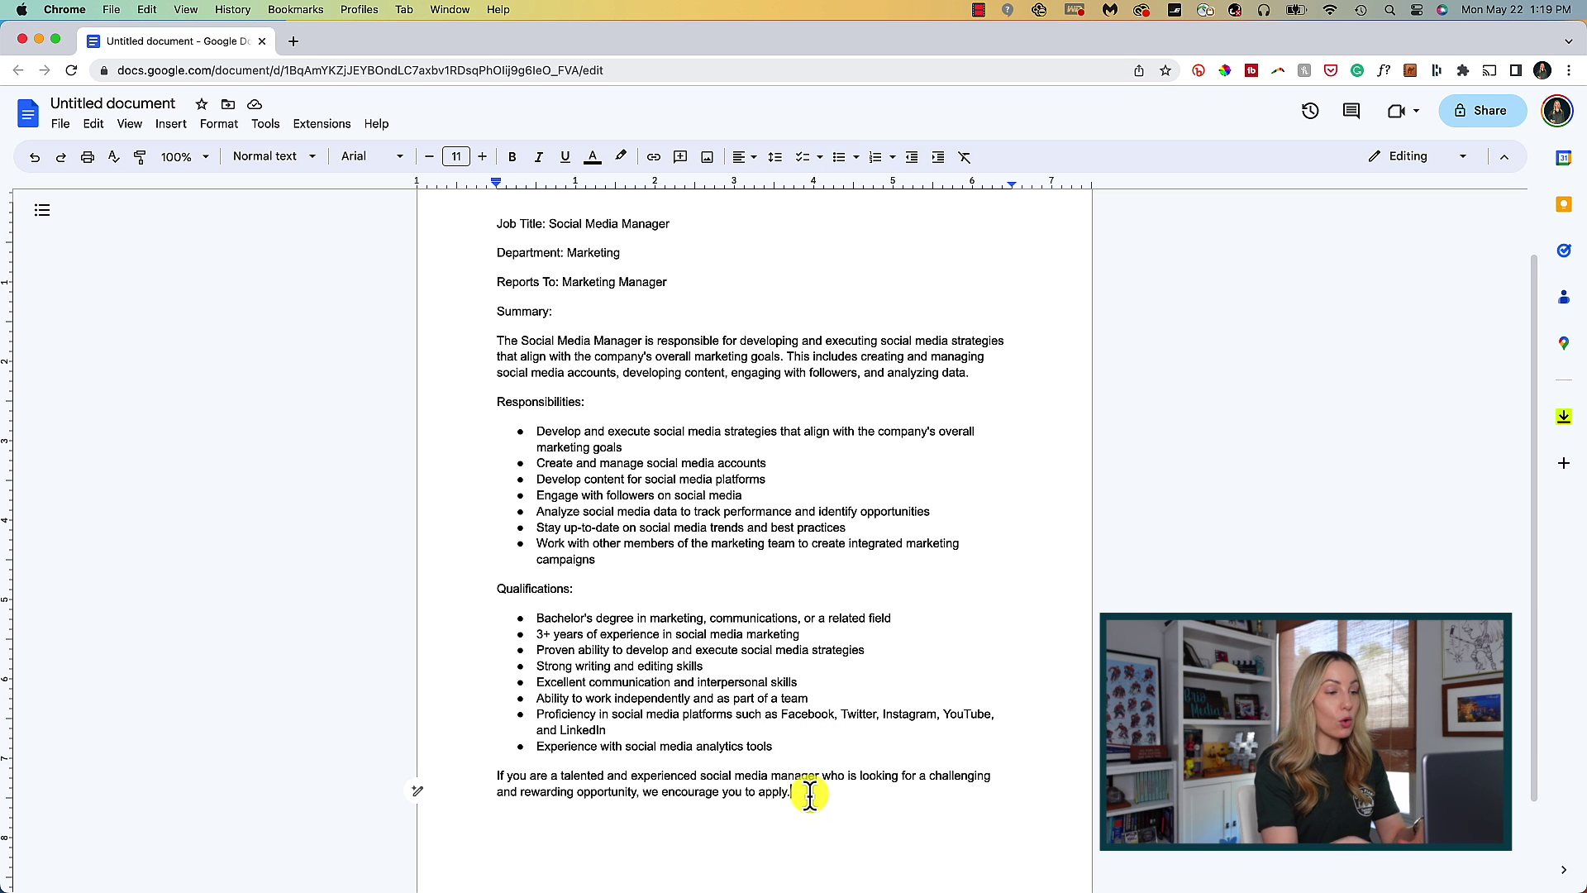
scroll(806, 742, "down", 3)
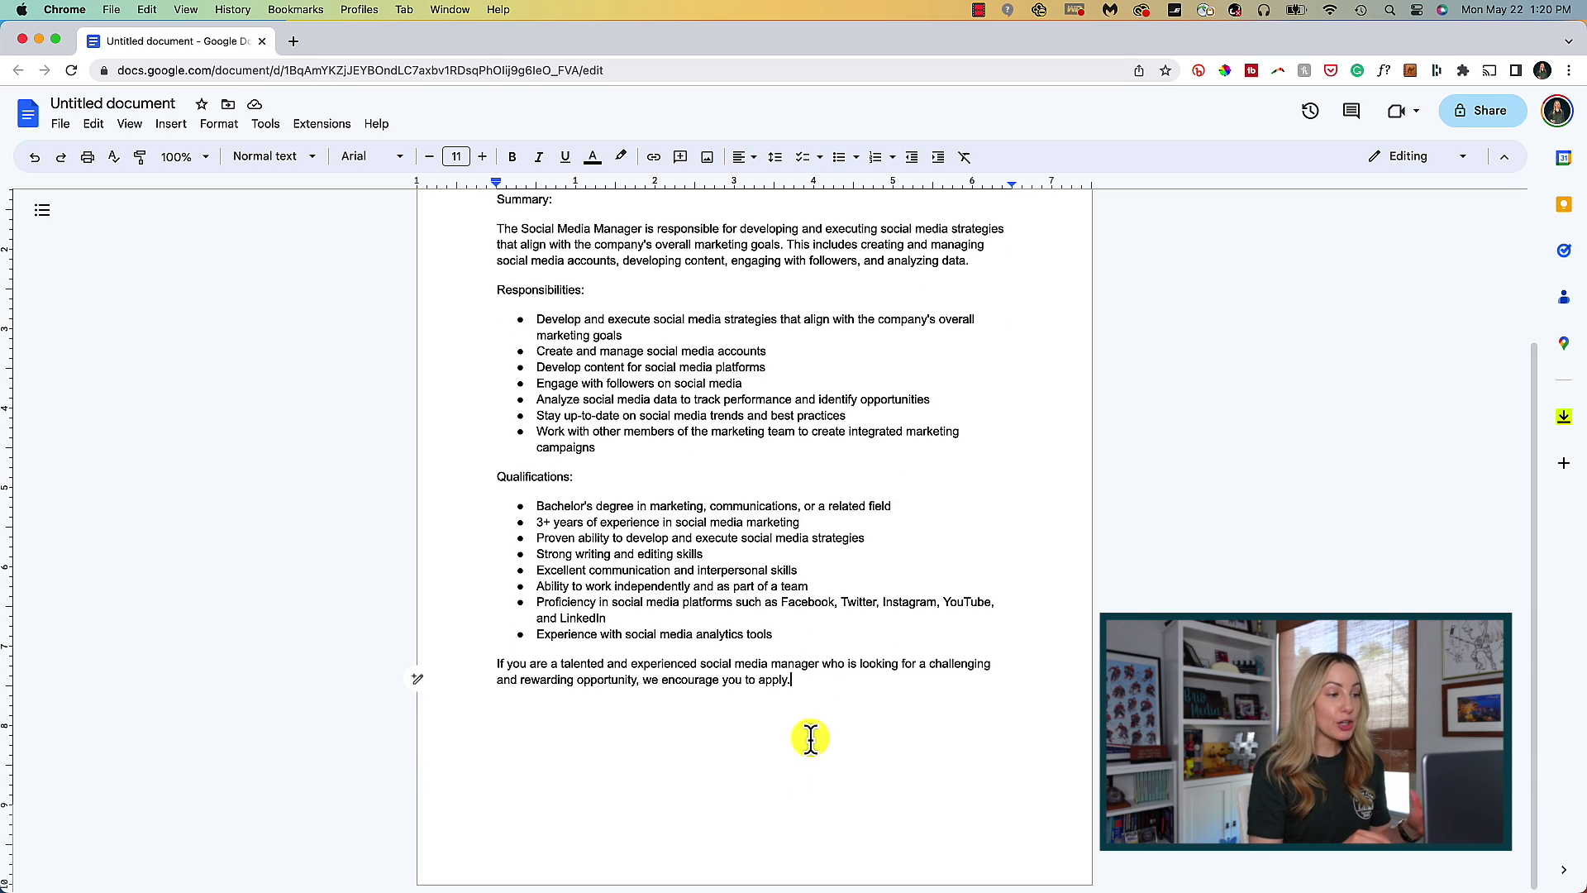